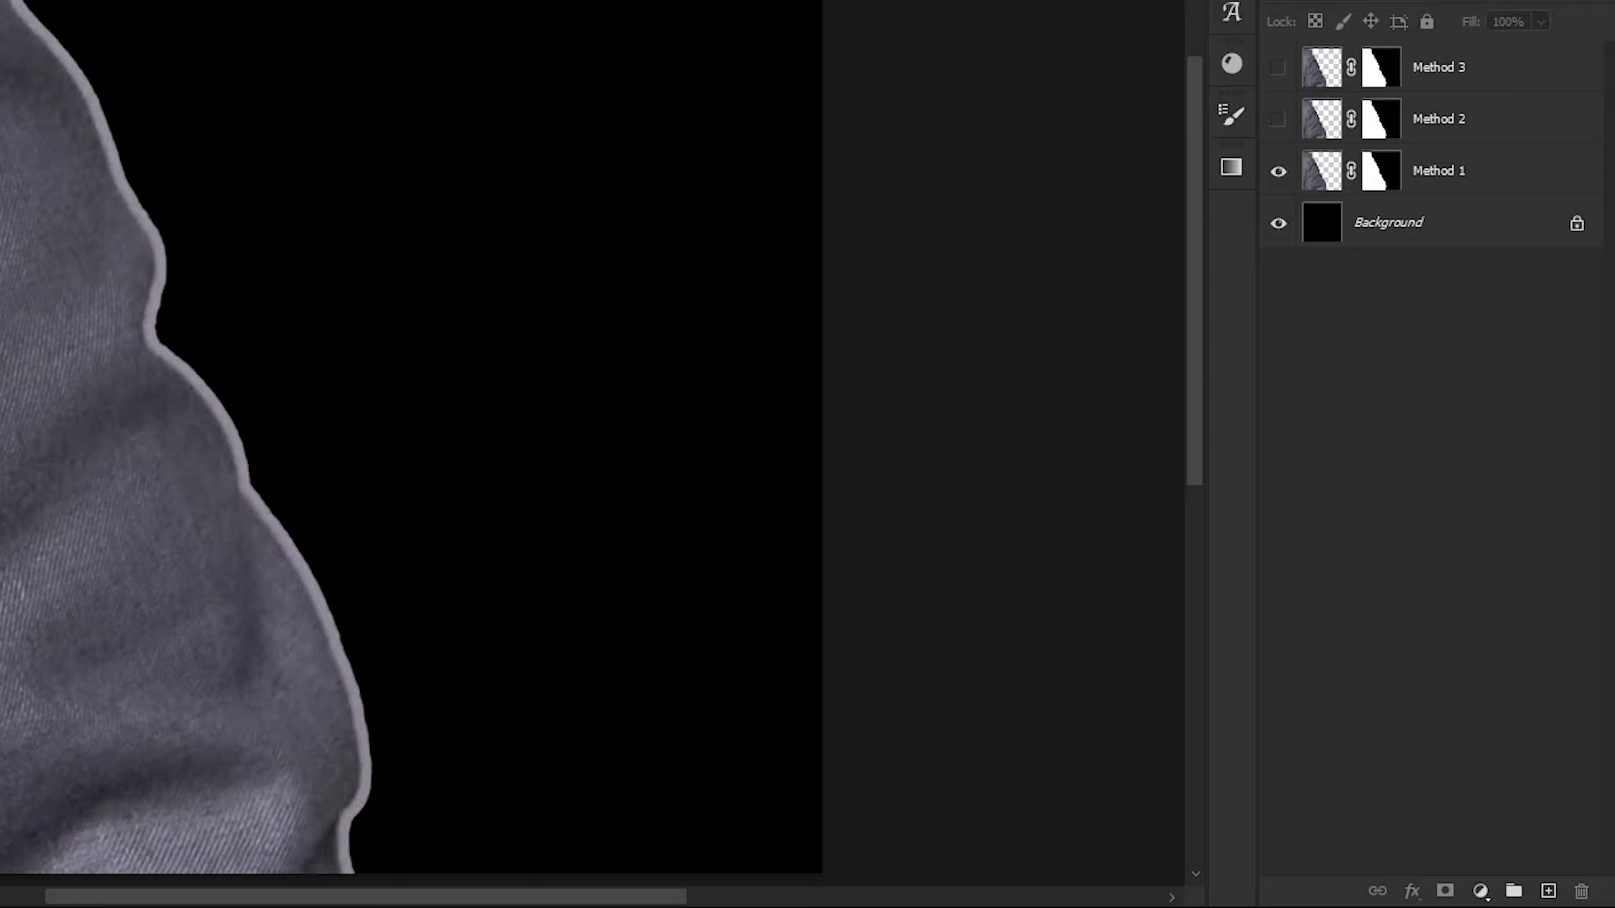
Apply a Minimum filter of 11 px radius with Roundness preserved to Method 1's layer mask
left_click(1499, 171)
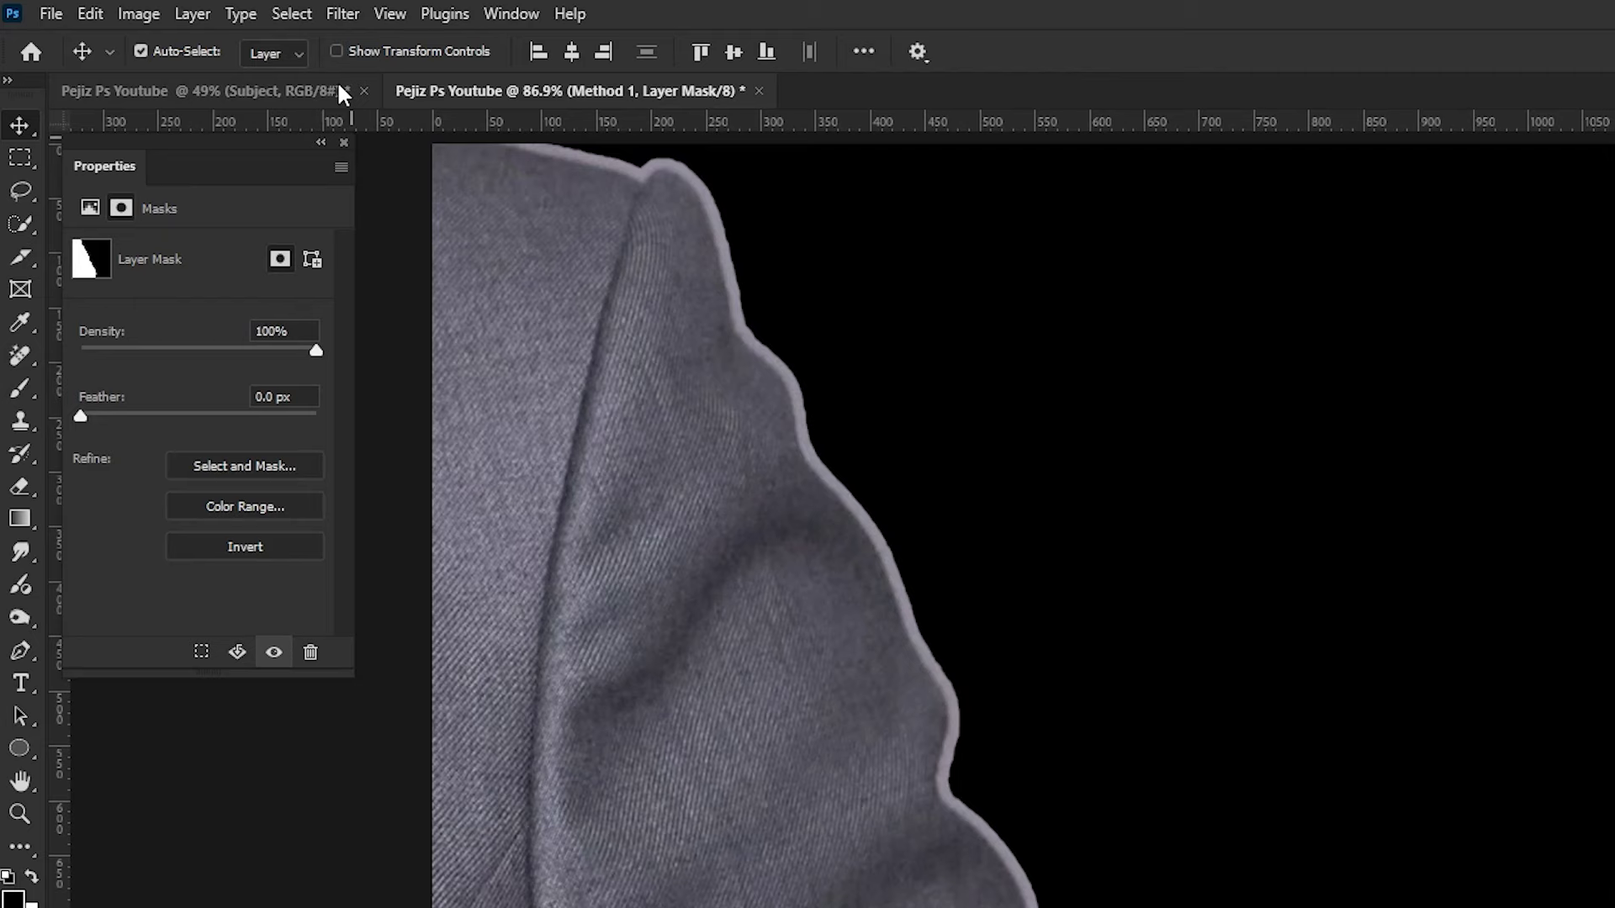
left_click(335, 14)
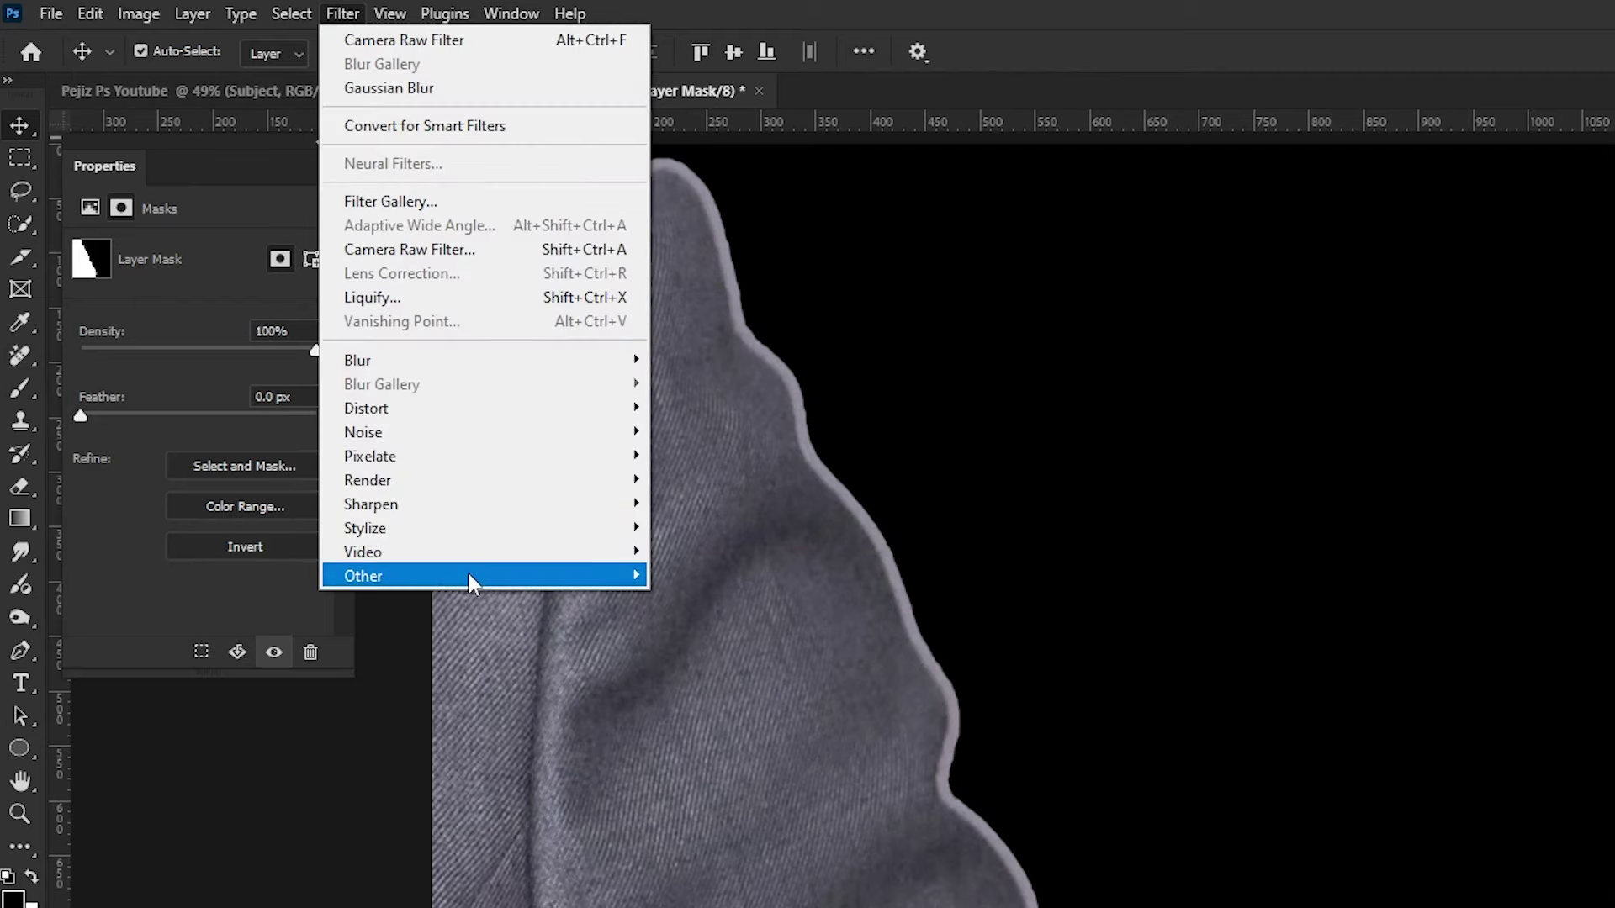
mouse_move(580, 579)
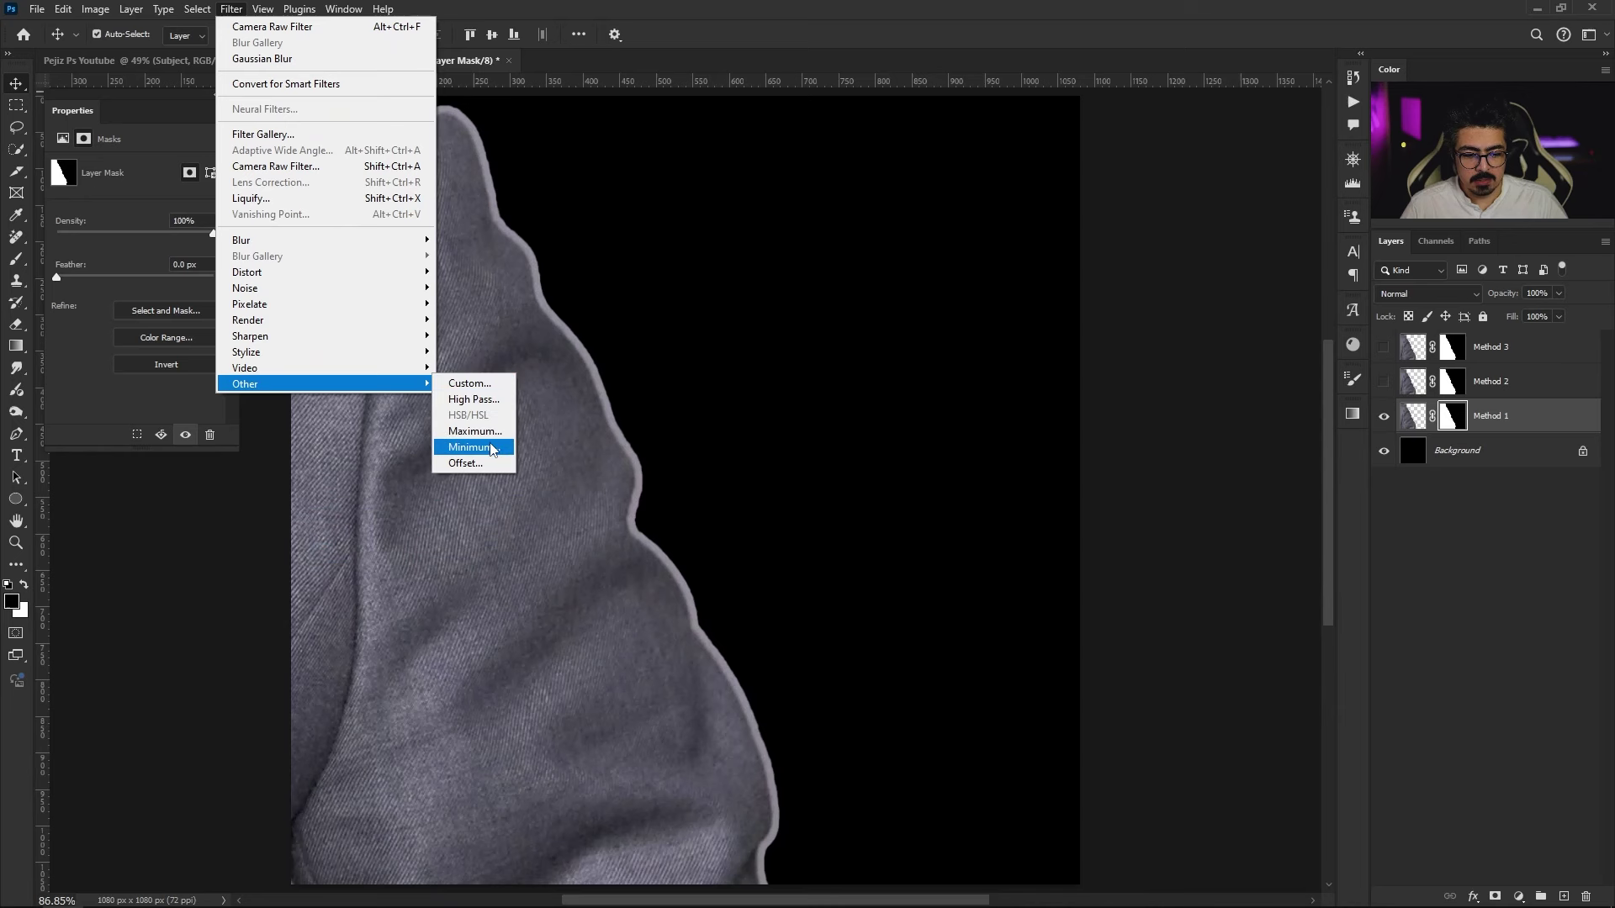
left_click(493, 449)
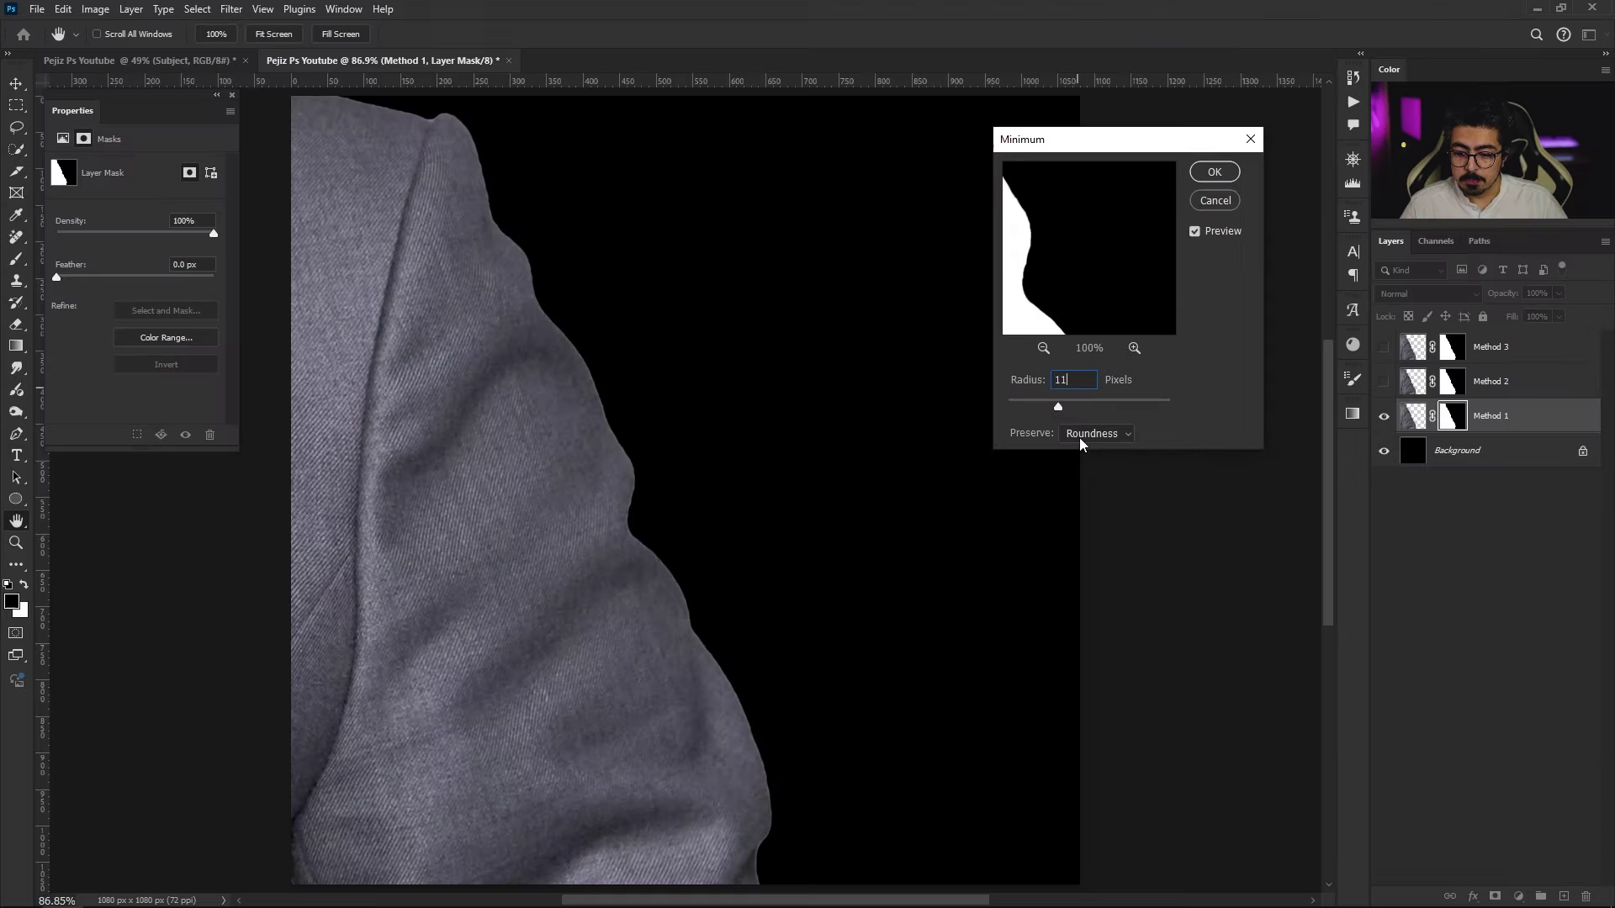
left_click(1195, 423)
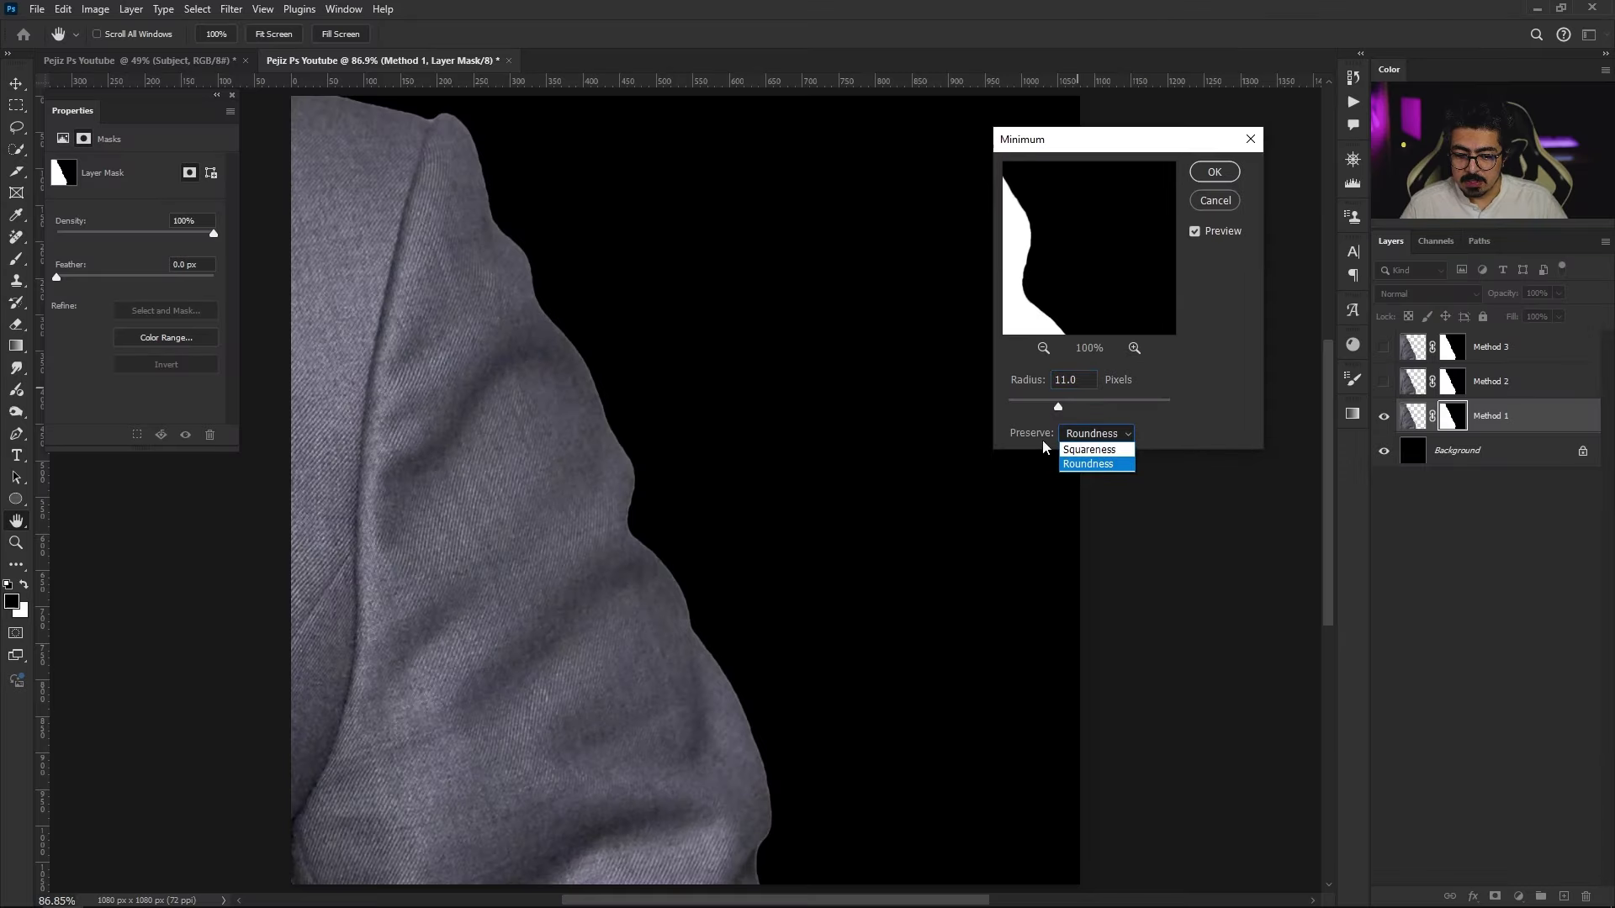
left_click(1085, 464)
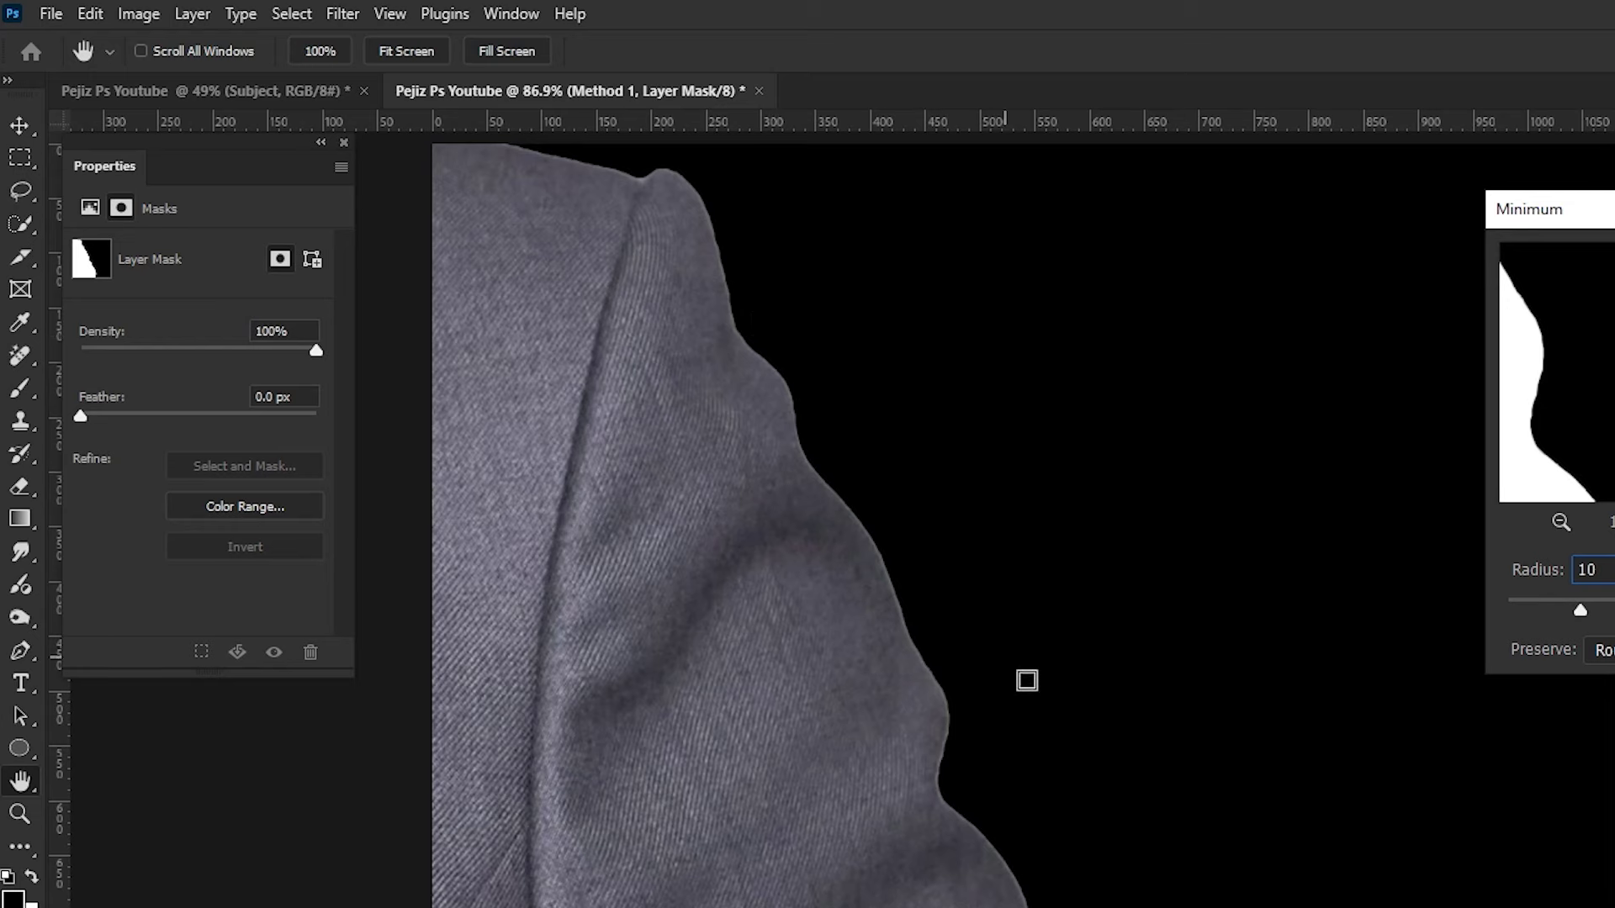
key("Up")
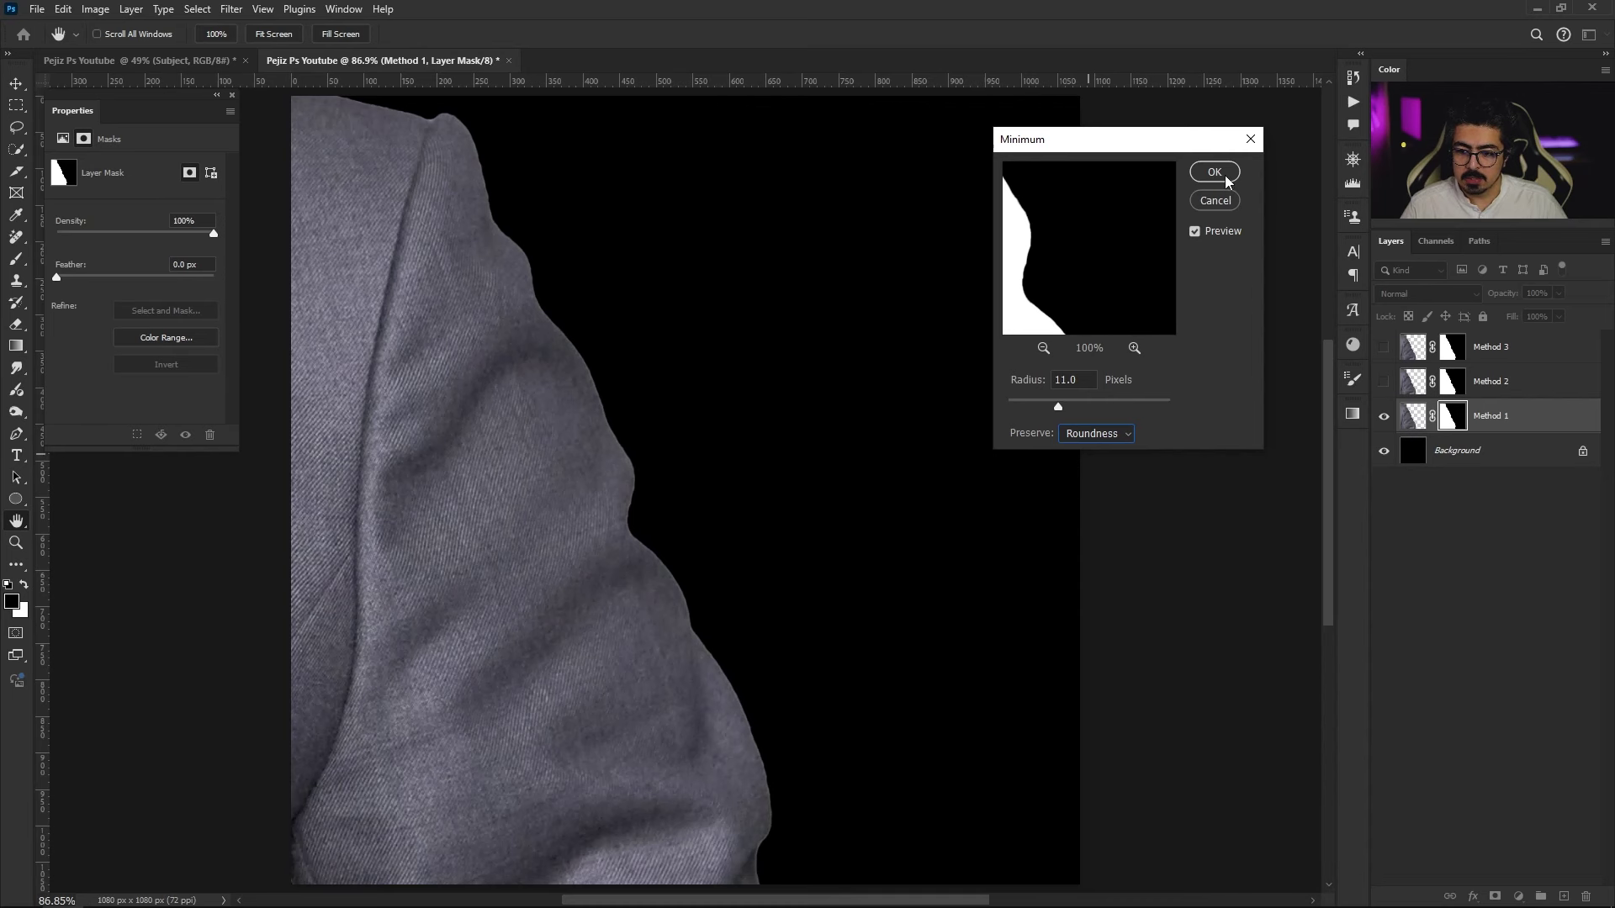
left_click(1221, 177)
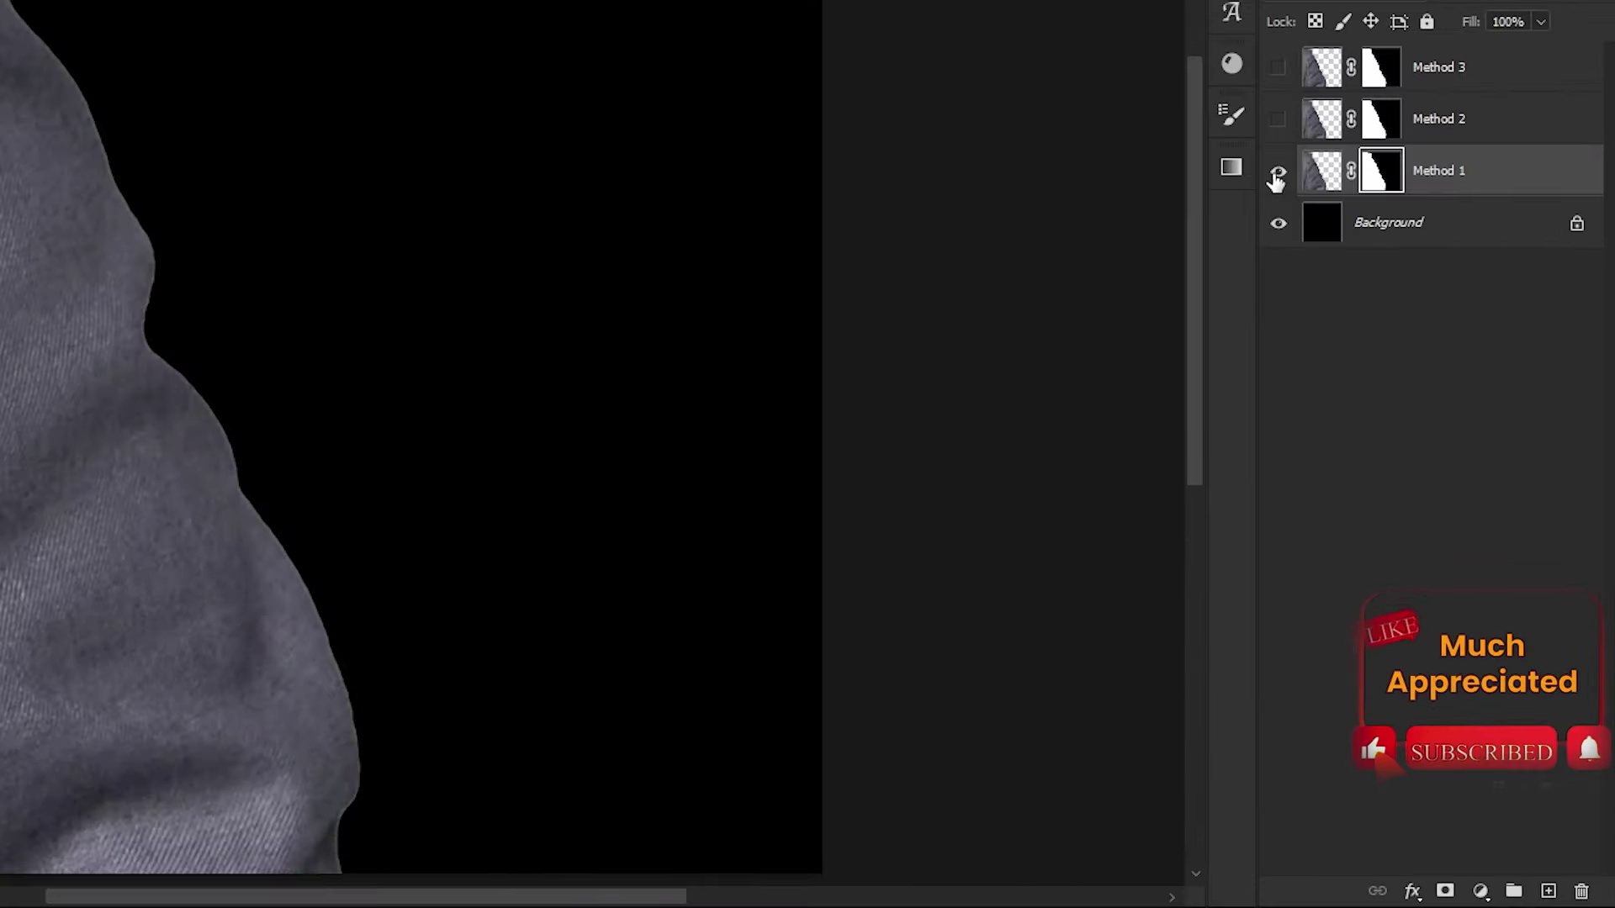
Hide Method 1 and make Method 2 the visible, active layer
left_click(1276, 173)
left_click(1278, 118)
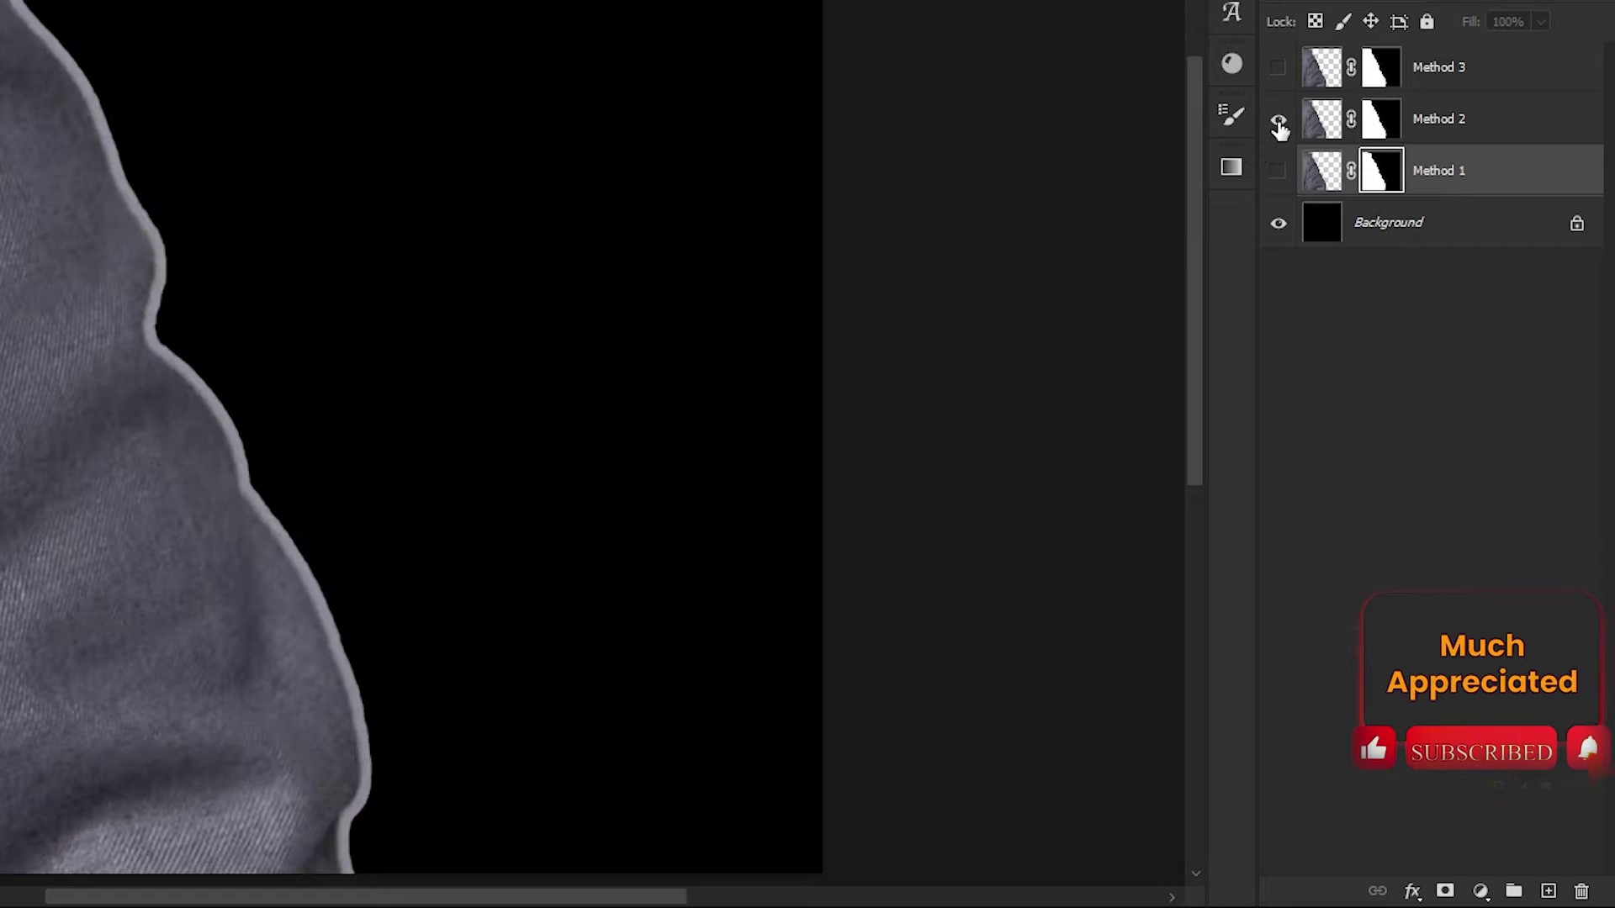
left_click(1308, 123)
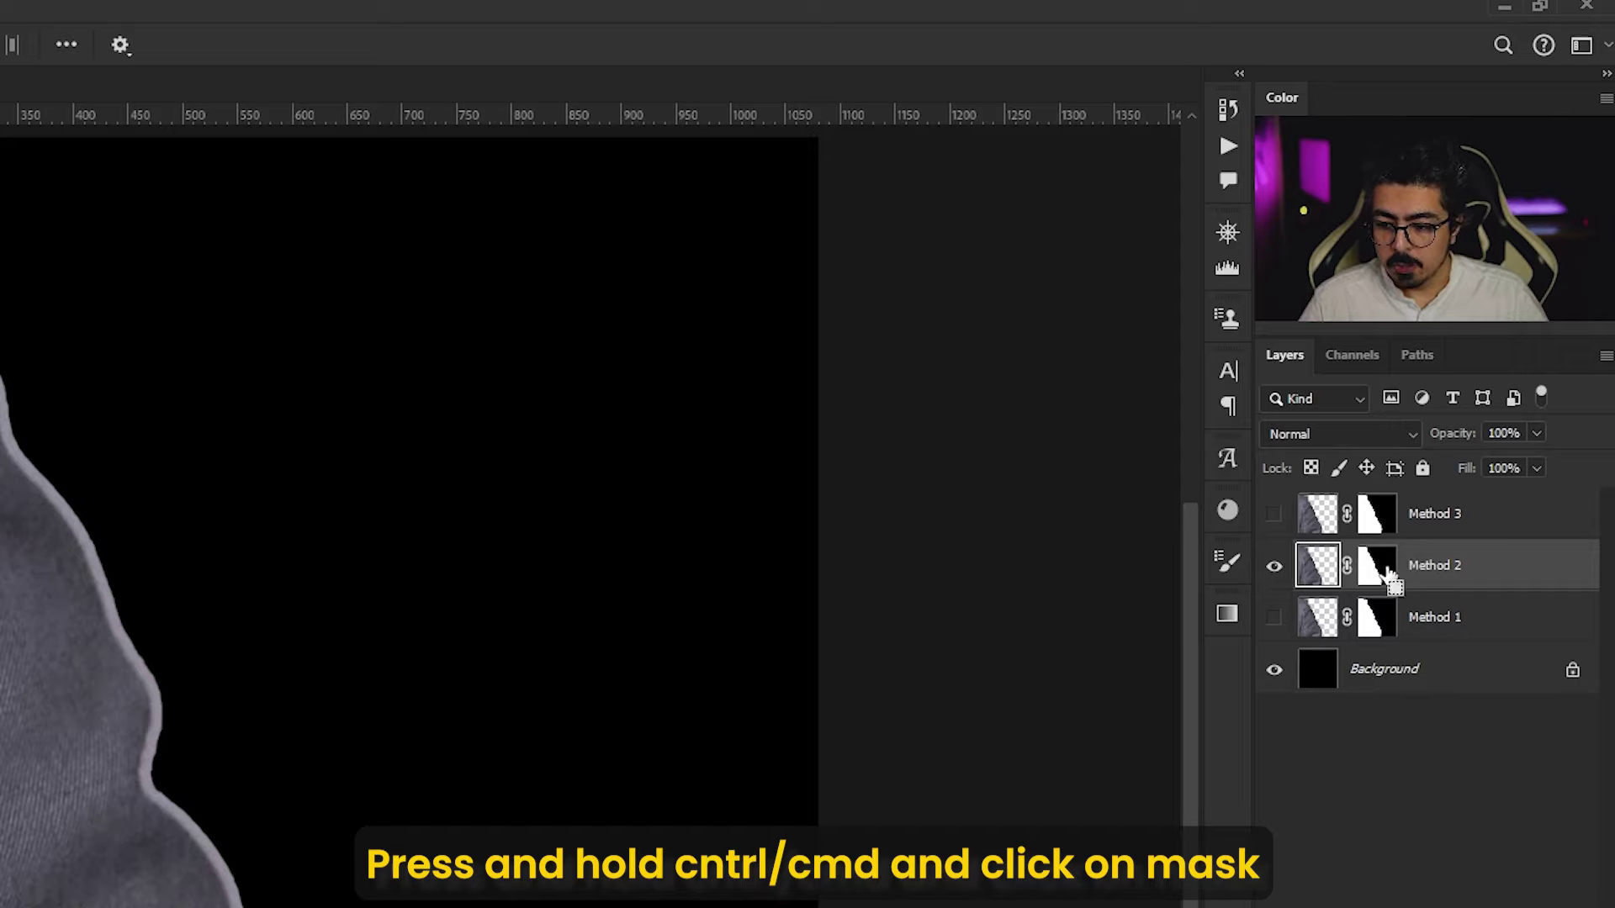
Load Method 2's mask as a selection, contract it by 10 px, and invert it
left_click(1386, 566, "ctrl")
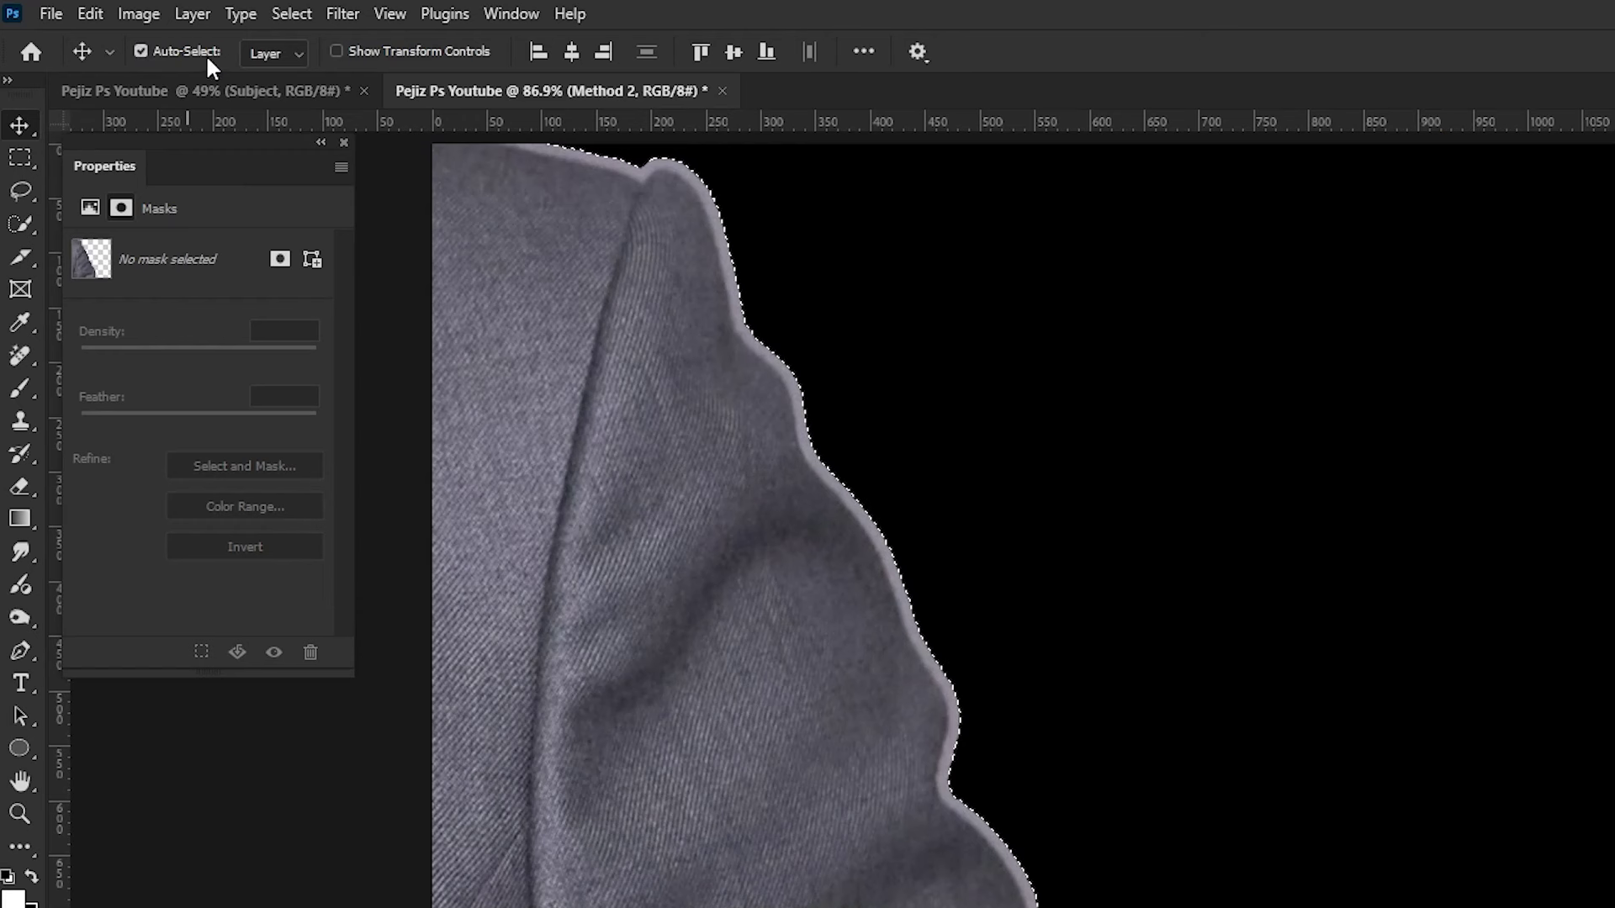
left_click(188, 14)
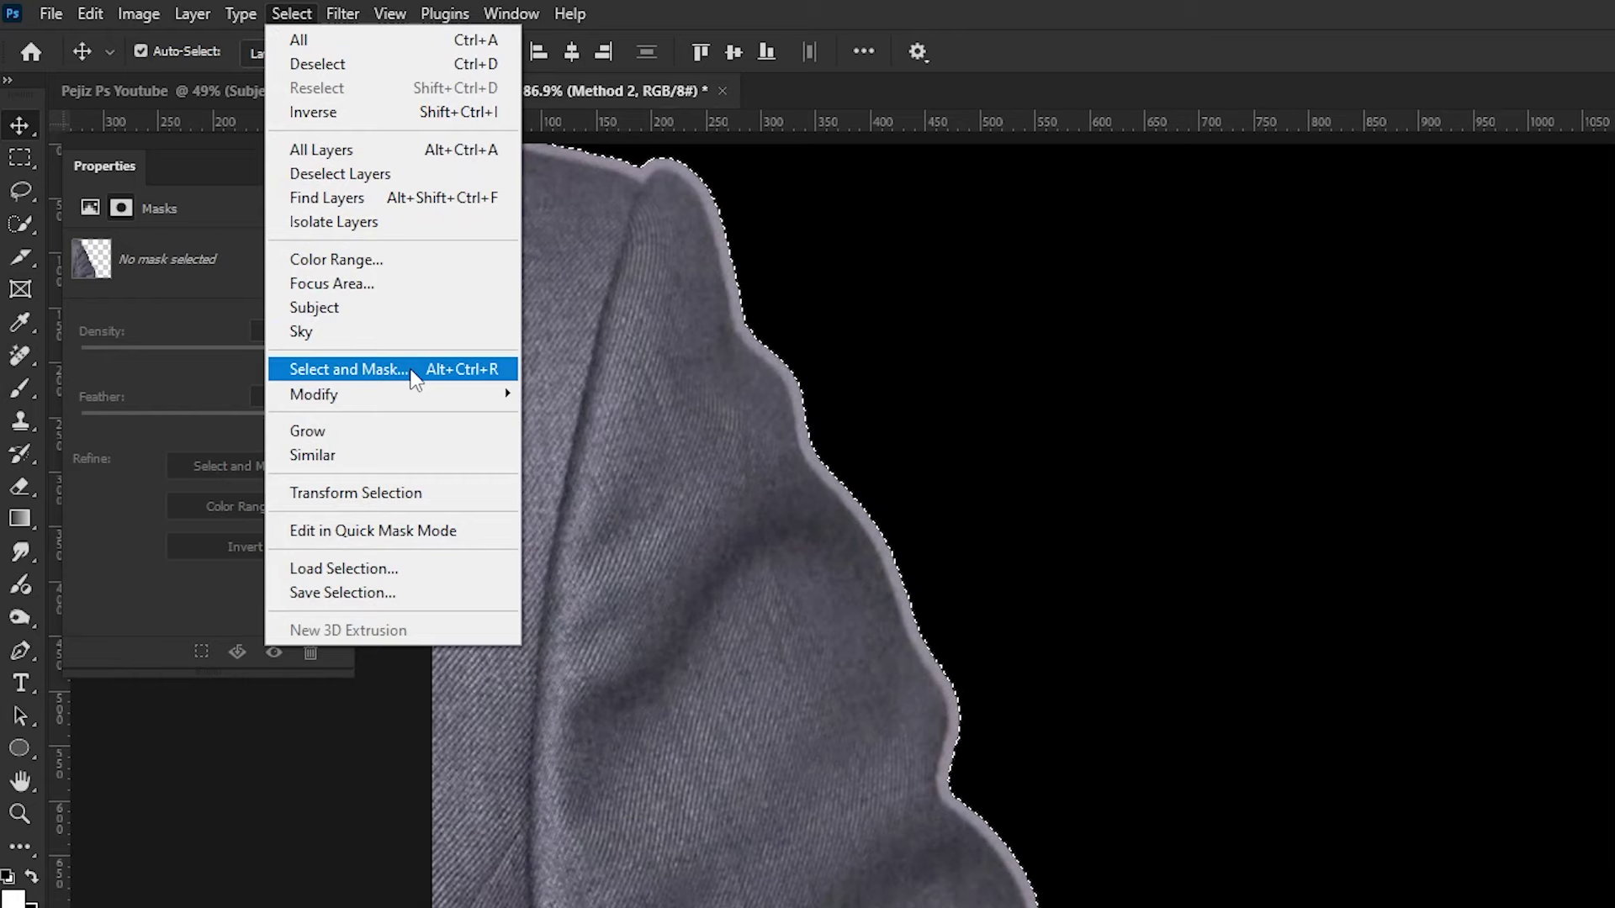
mouse_move(396, 402)
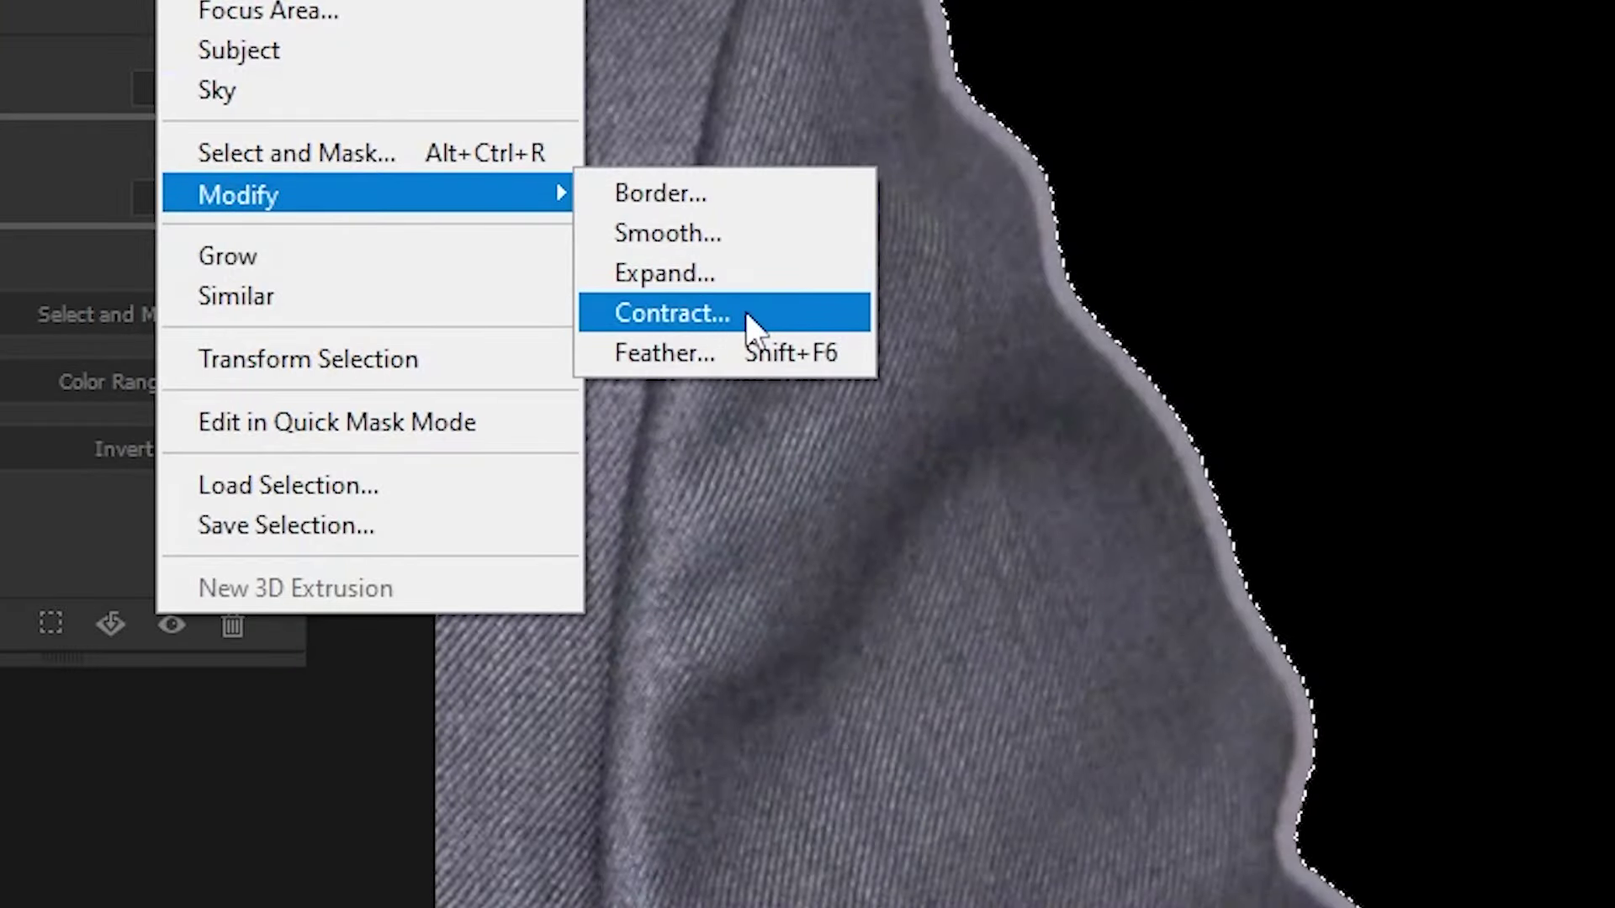
left_click(740, 313)
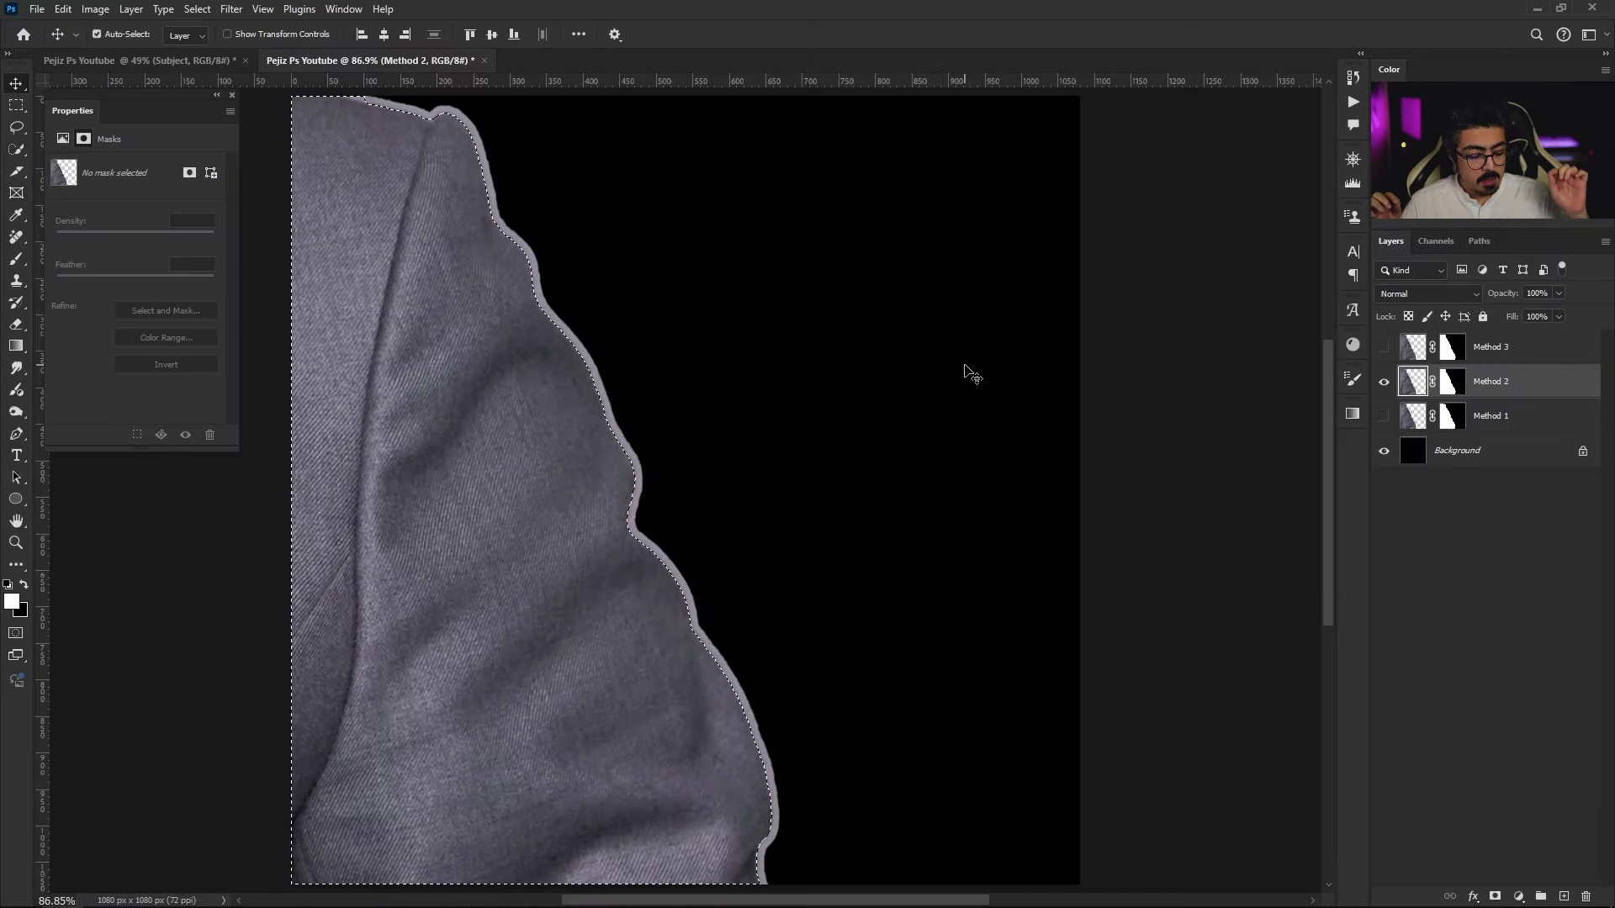
key("ctrl+shift+i")
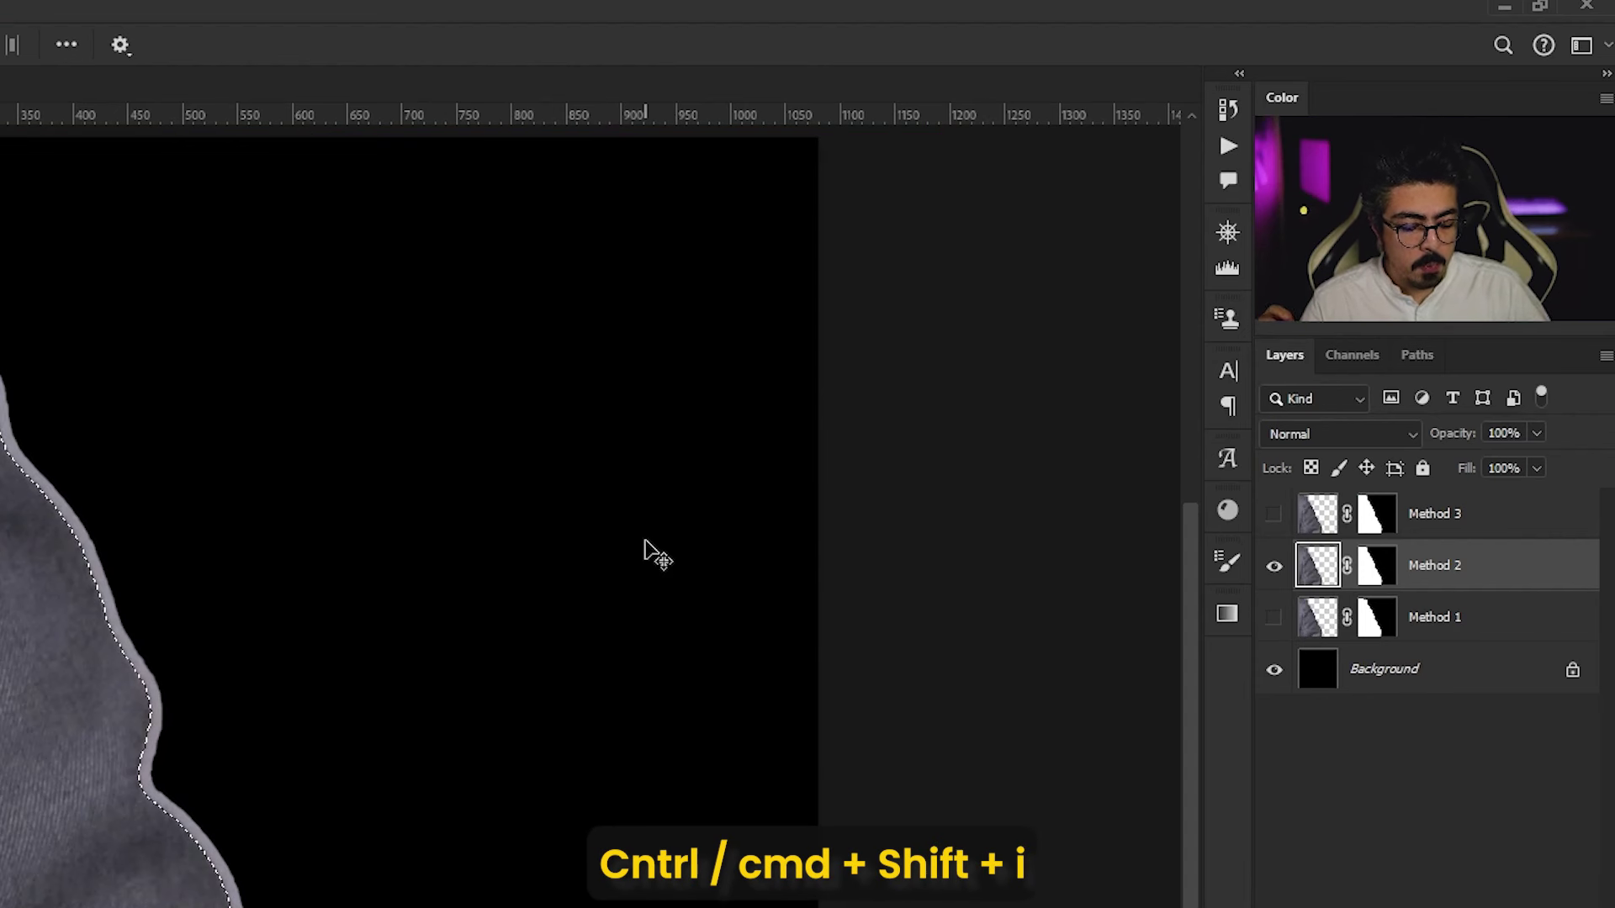
key("ctrl+shift+i")
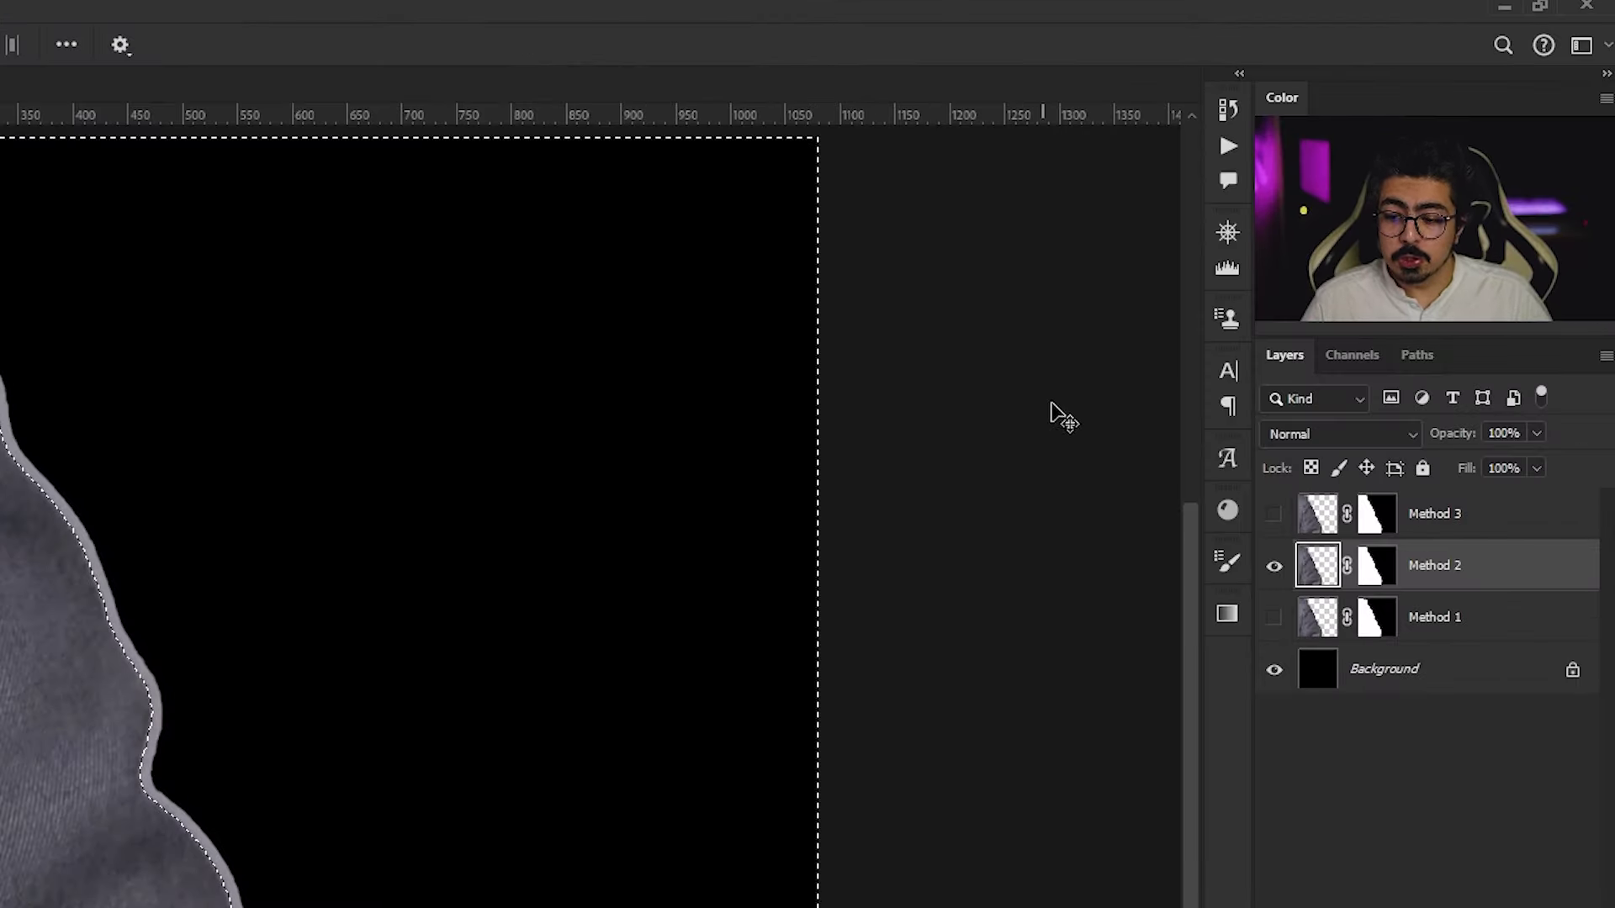
Fill the selected halo band in Method 2's mask with black, then deselect
left_click(1376, 565)
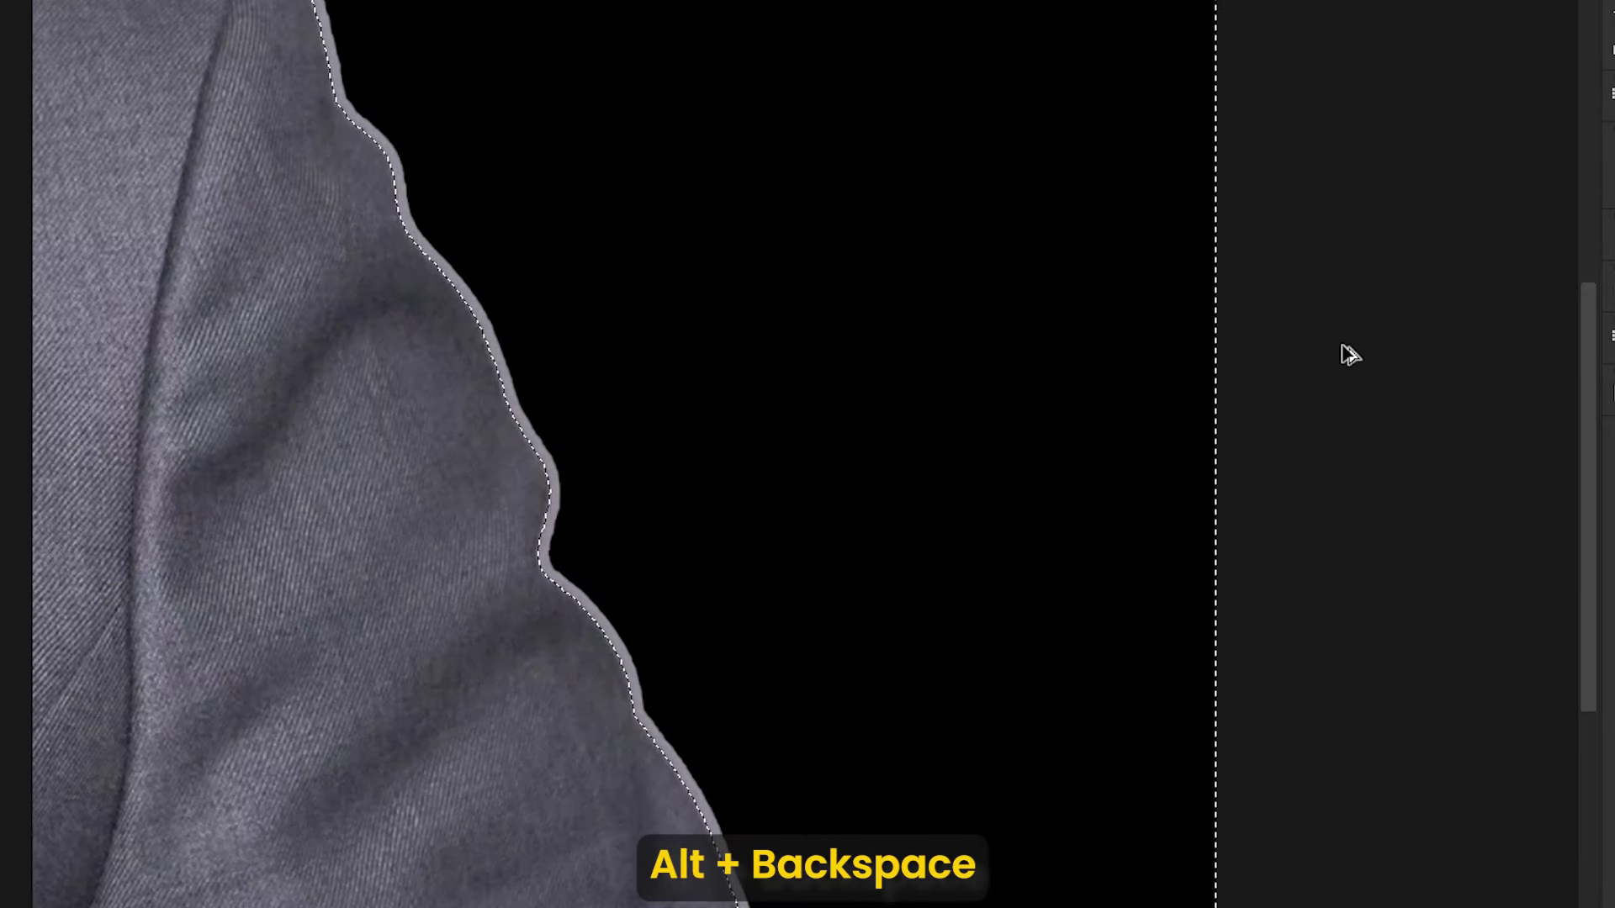
key("alt+BackSpace")
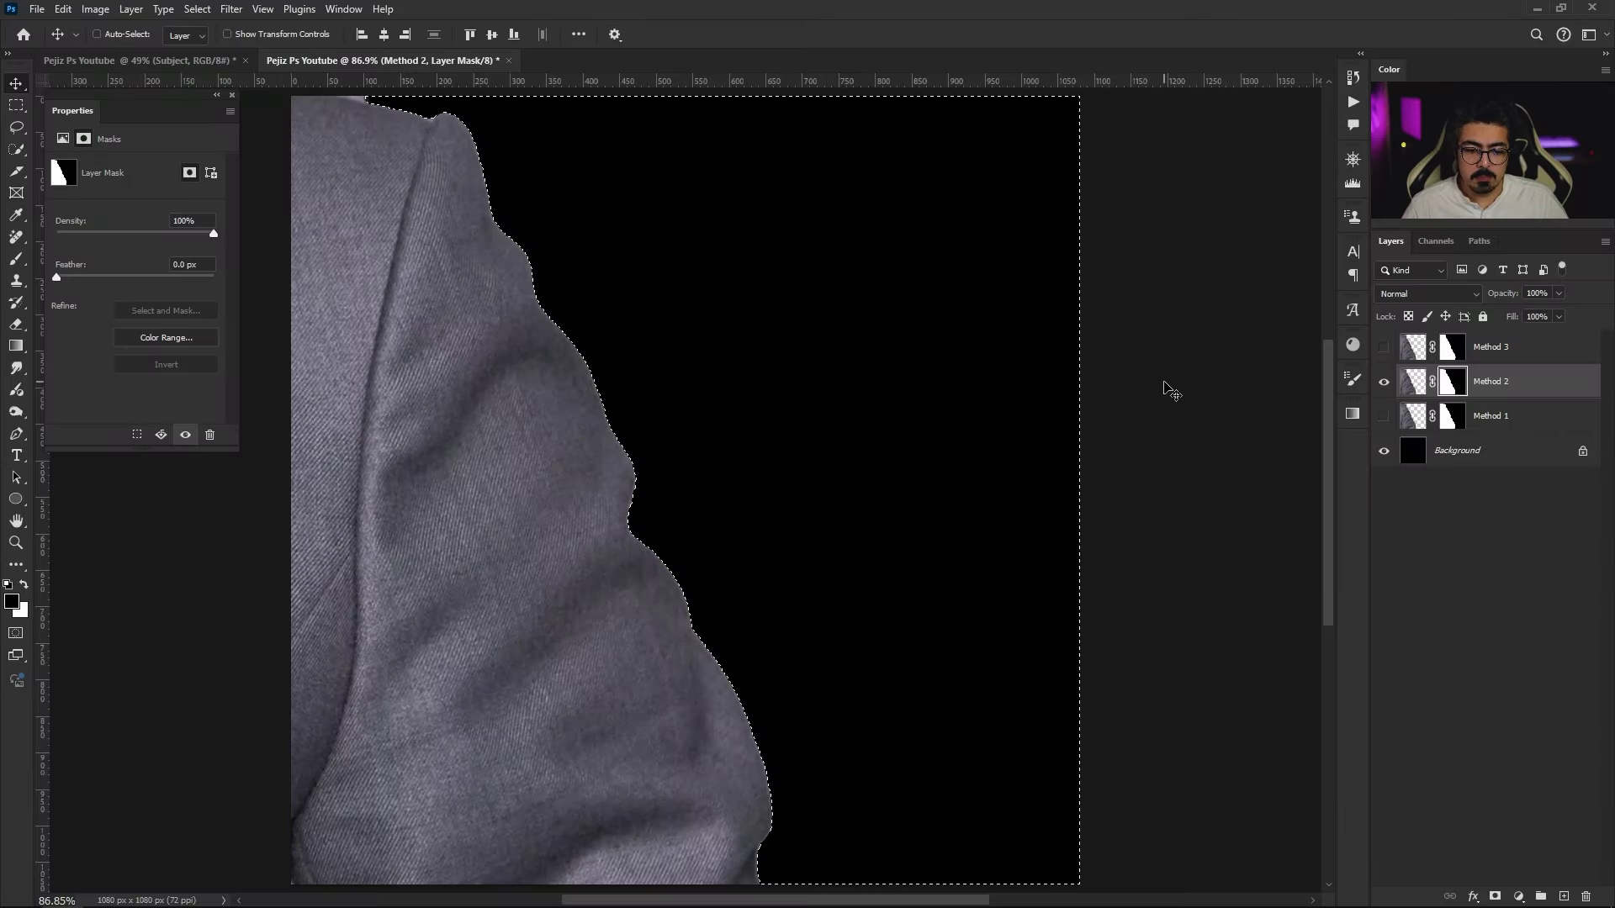
key("ctrl+d")
scroll(955, 476, "right", 1)
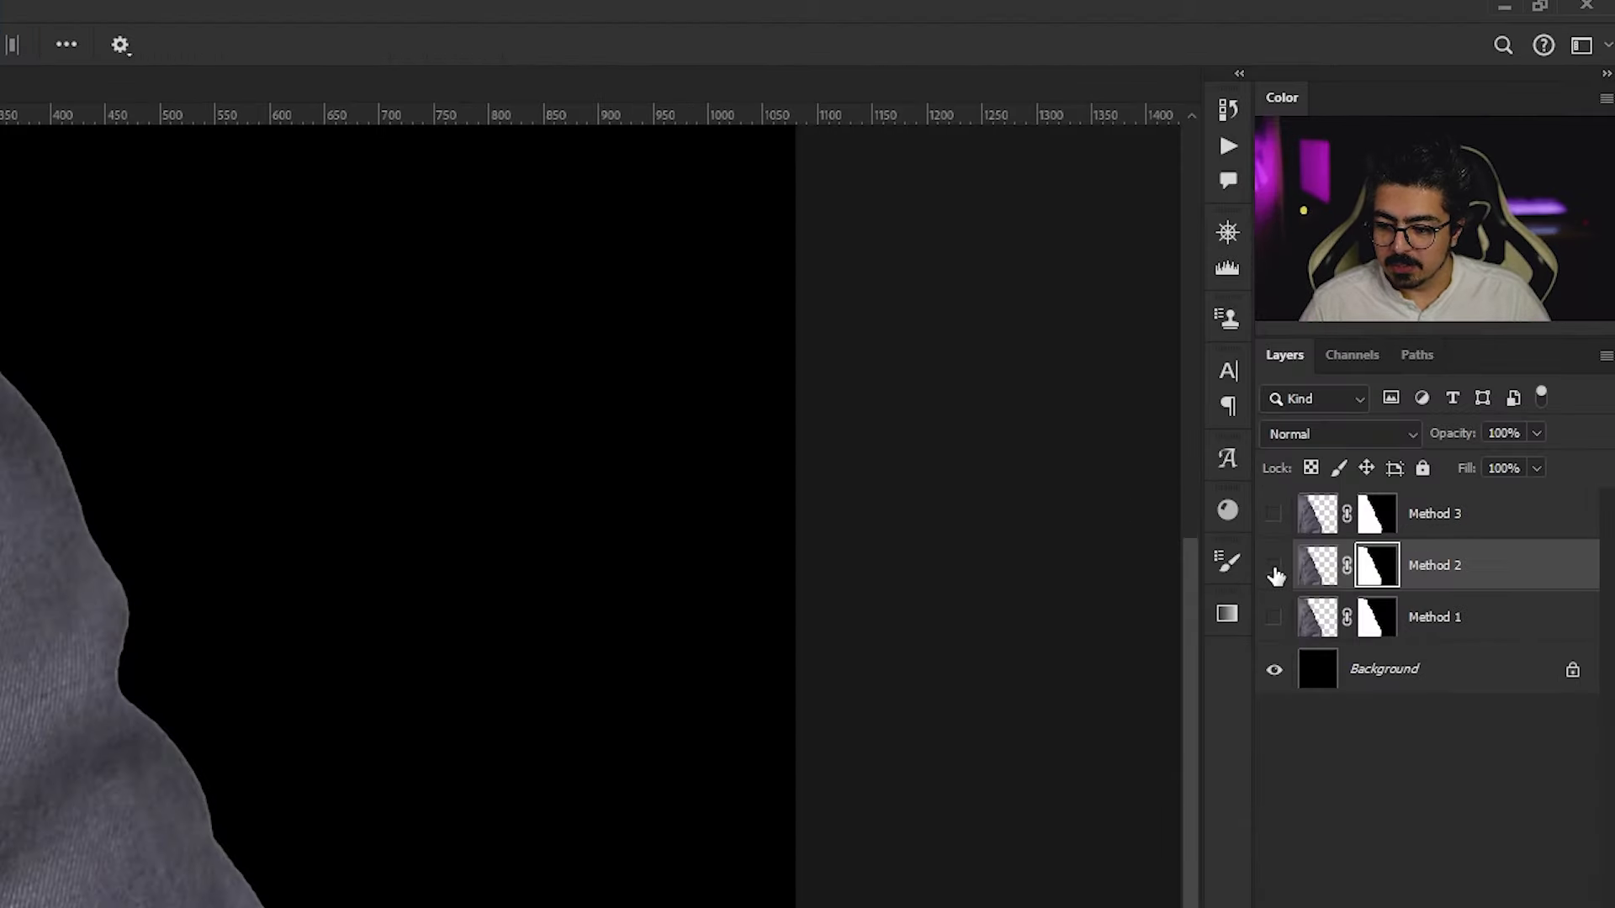
Hide Method 2, select Method 3, and raise its Select and Mask edge radius to about 25 px
left_click(1274, 565)
left_click(1273, 513)
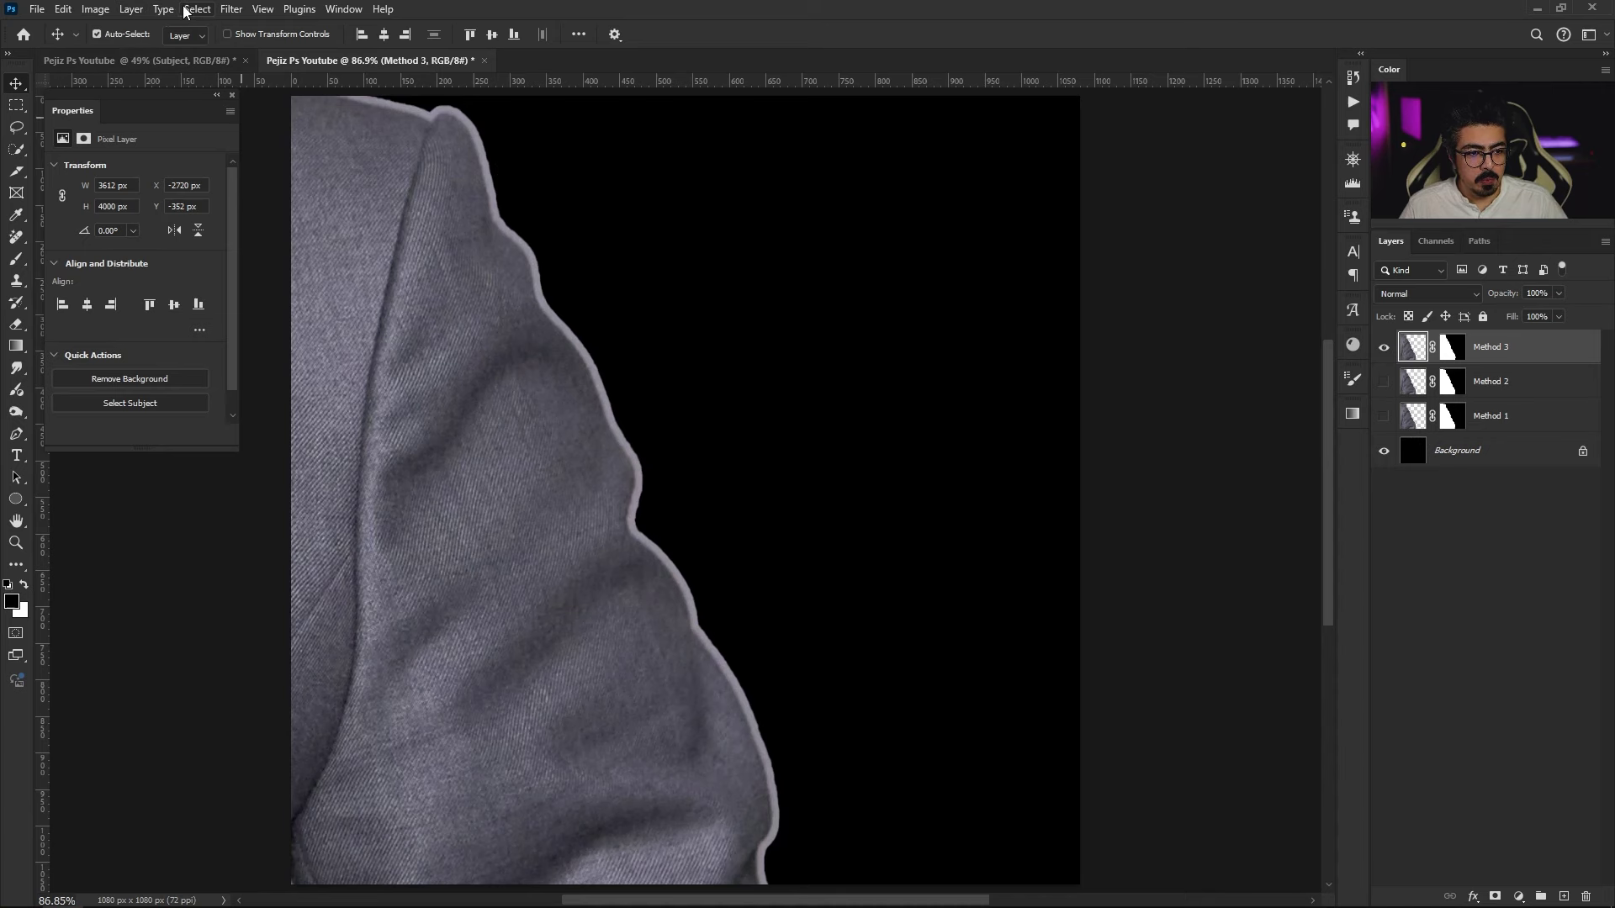
left_click(188, 9)
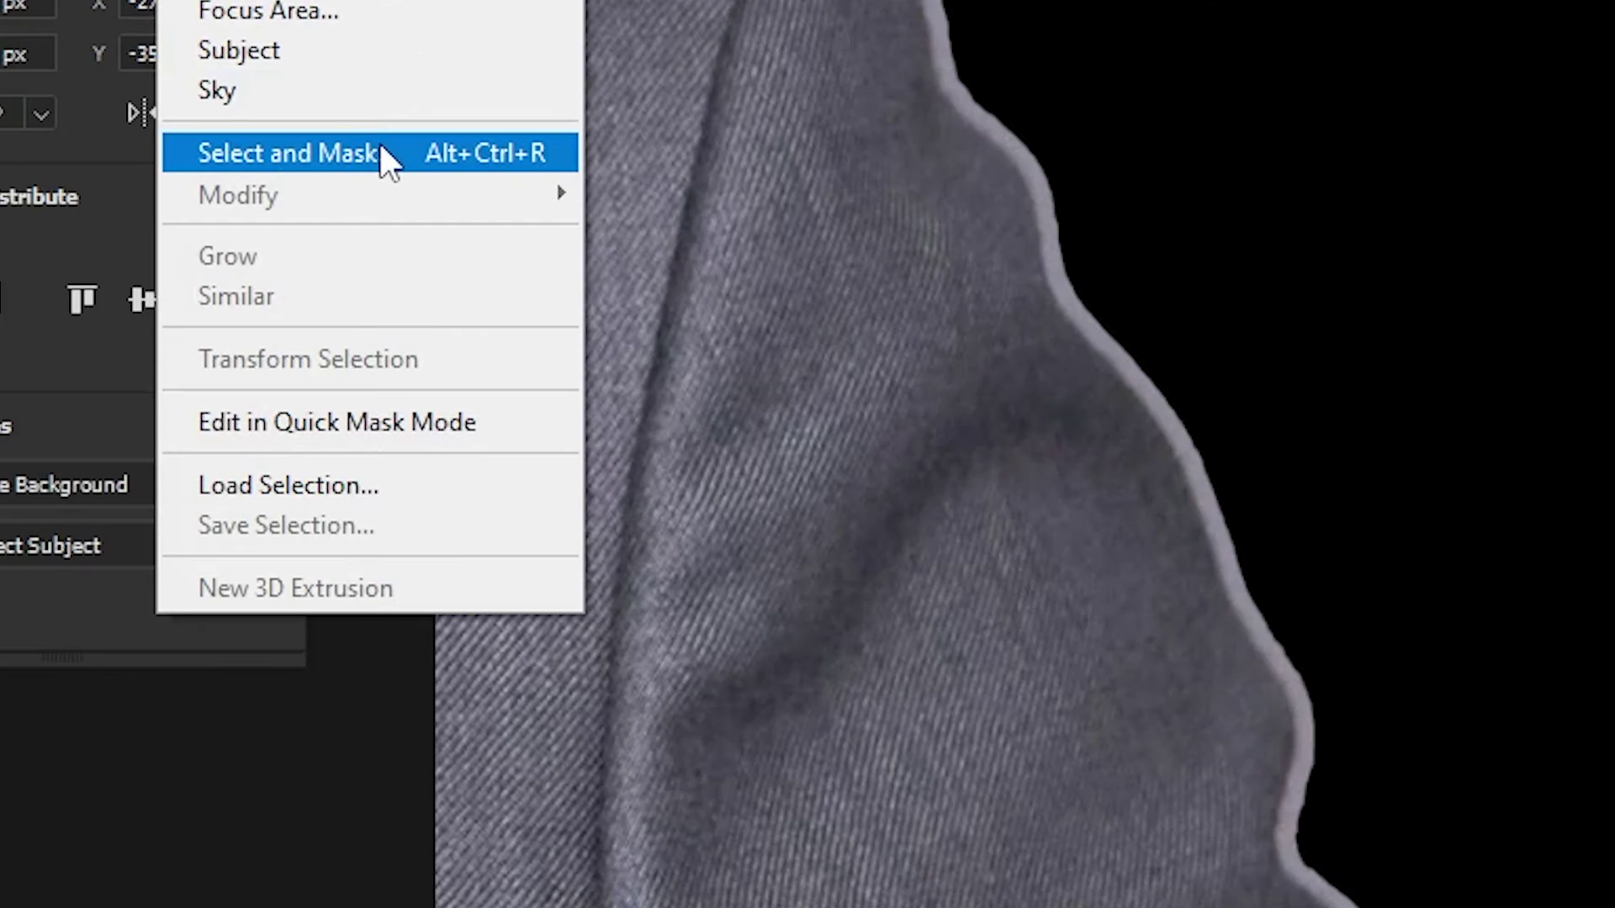
left_click(380, 154)
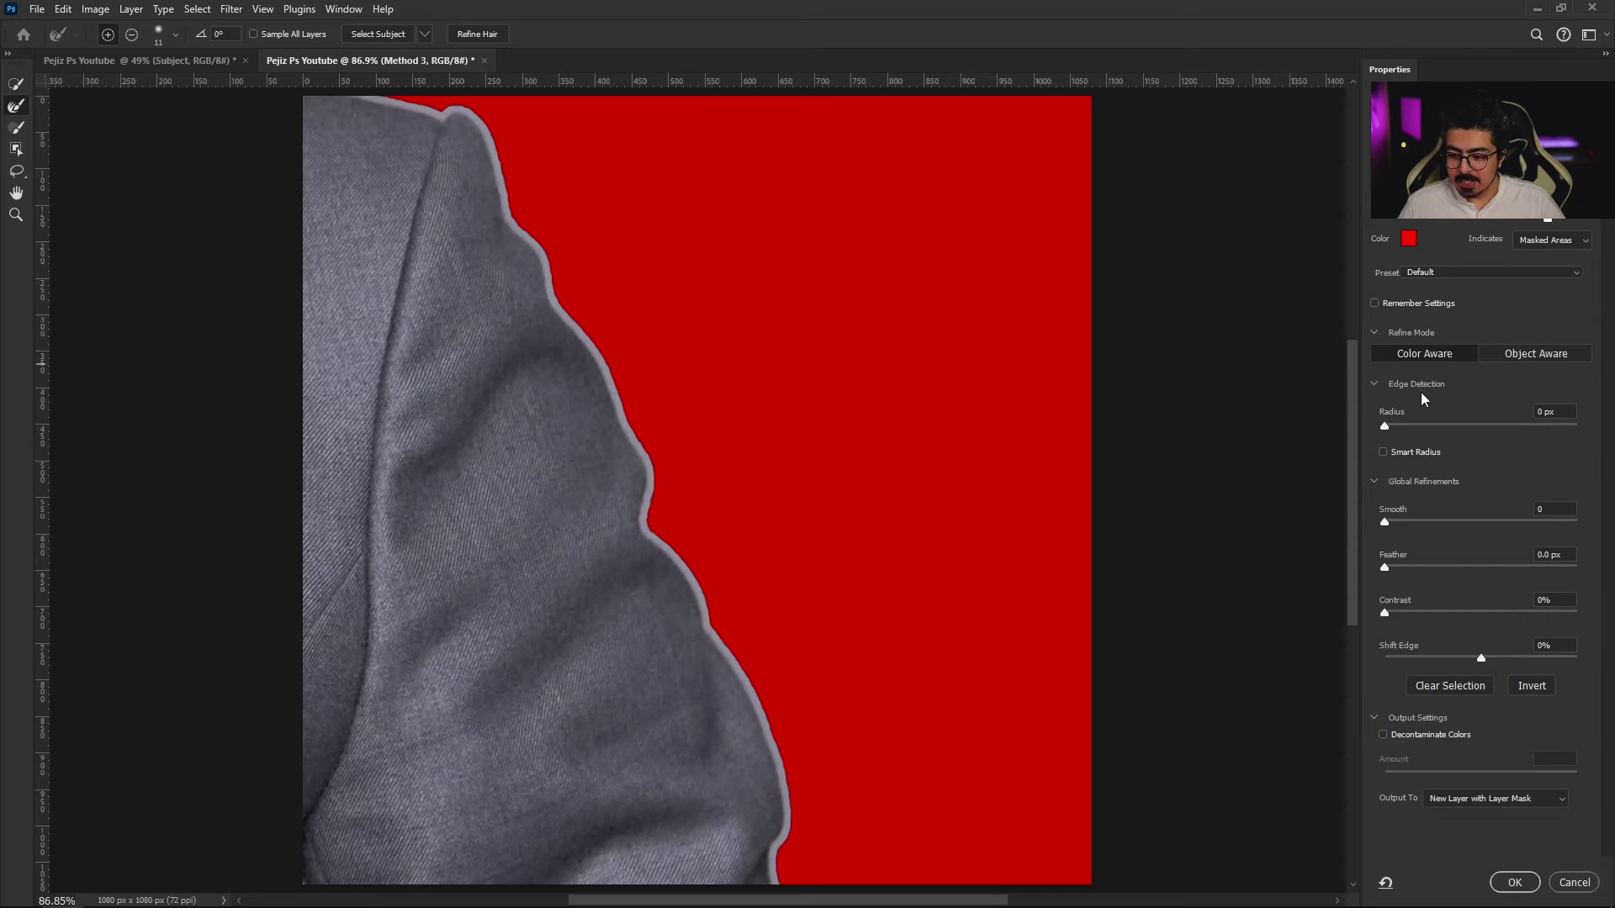
left_click_drag(1385, 427, 1398, 427)
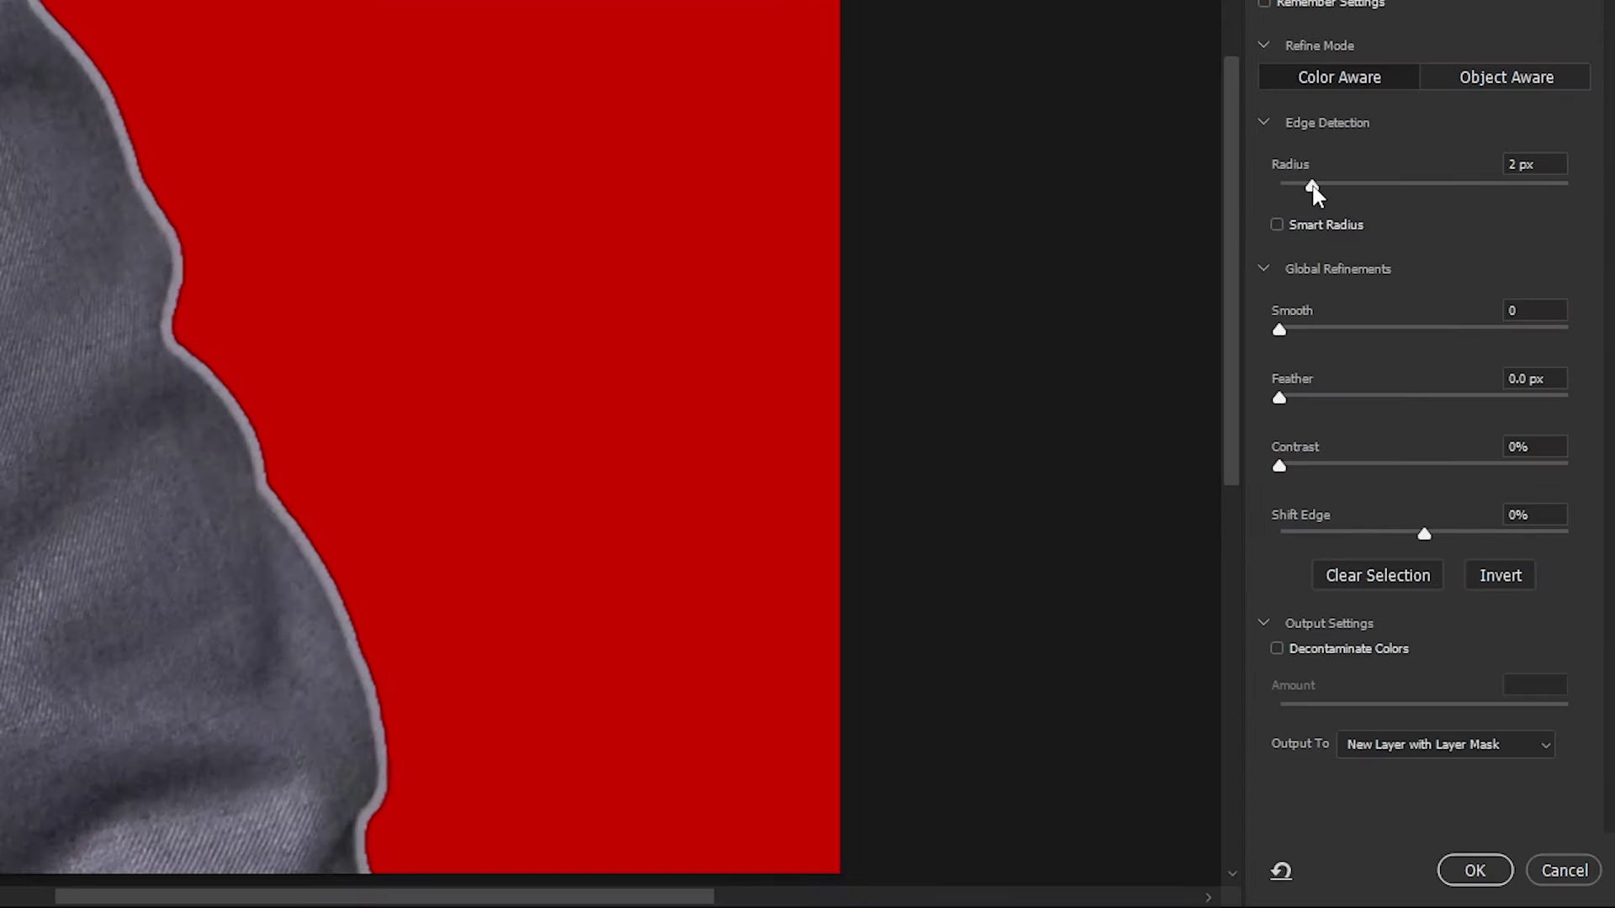
left_click_drag(1344, 186, 1356, 188)
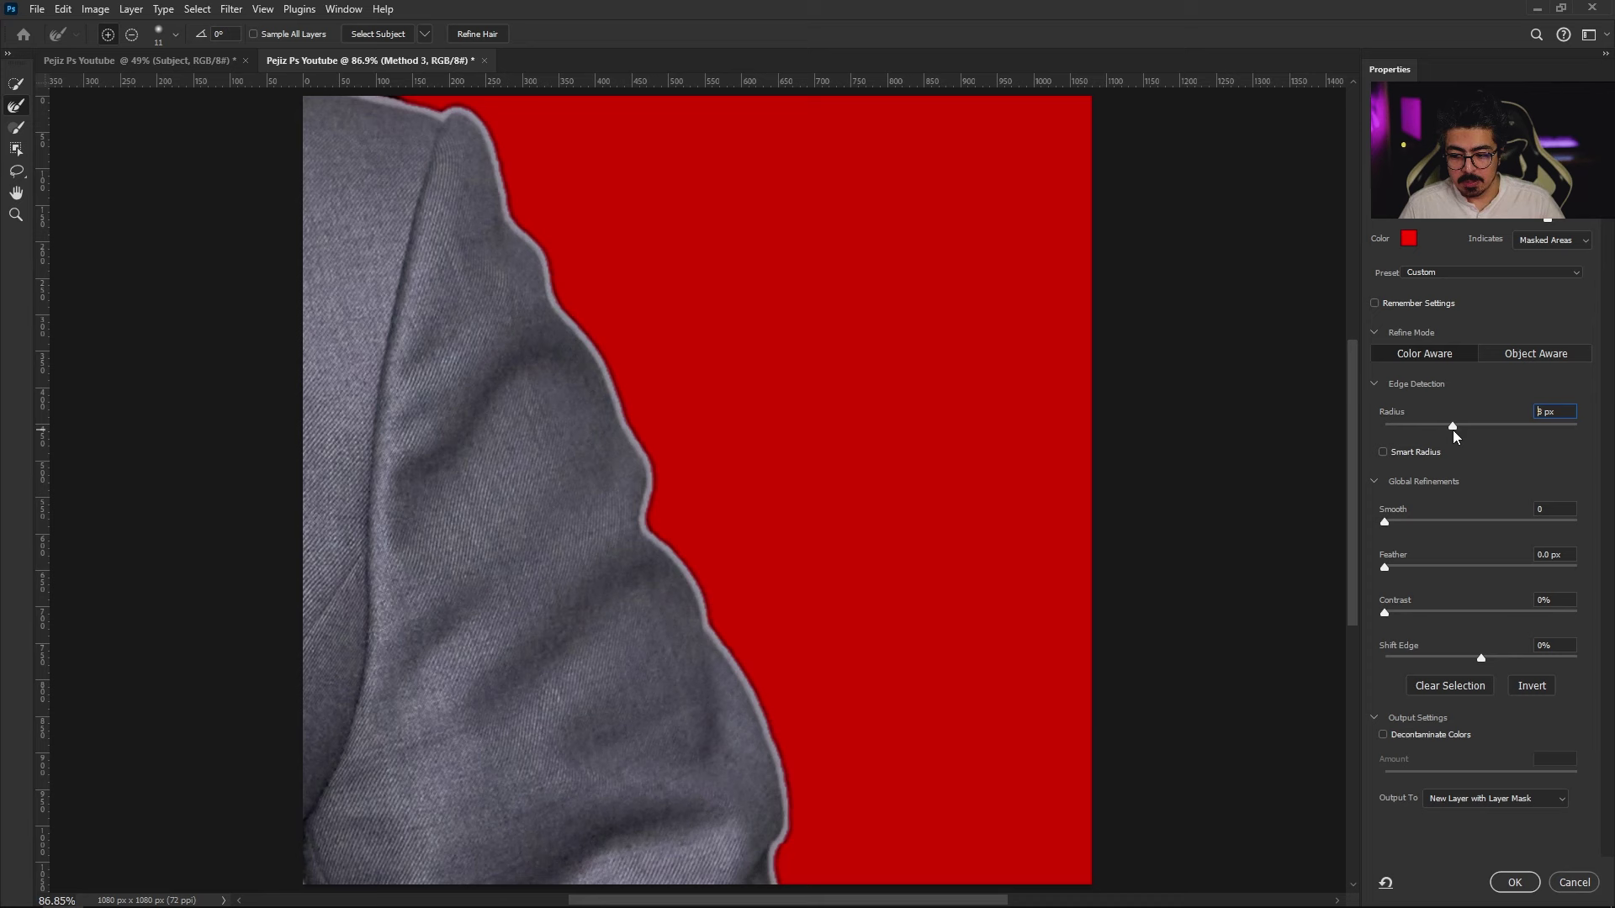
mouse_move(1451, 430)
left_mouse_down()
mouse_move(1493, 451)
mouse_move(1479, 445)
left_mouse_up()
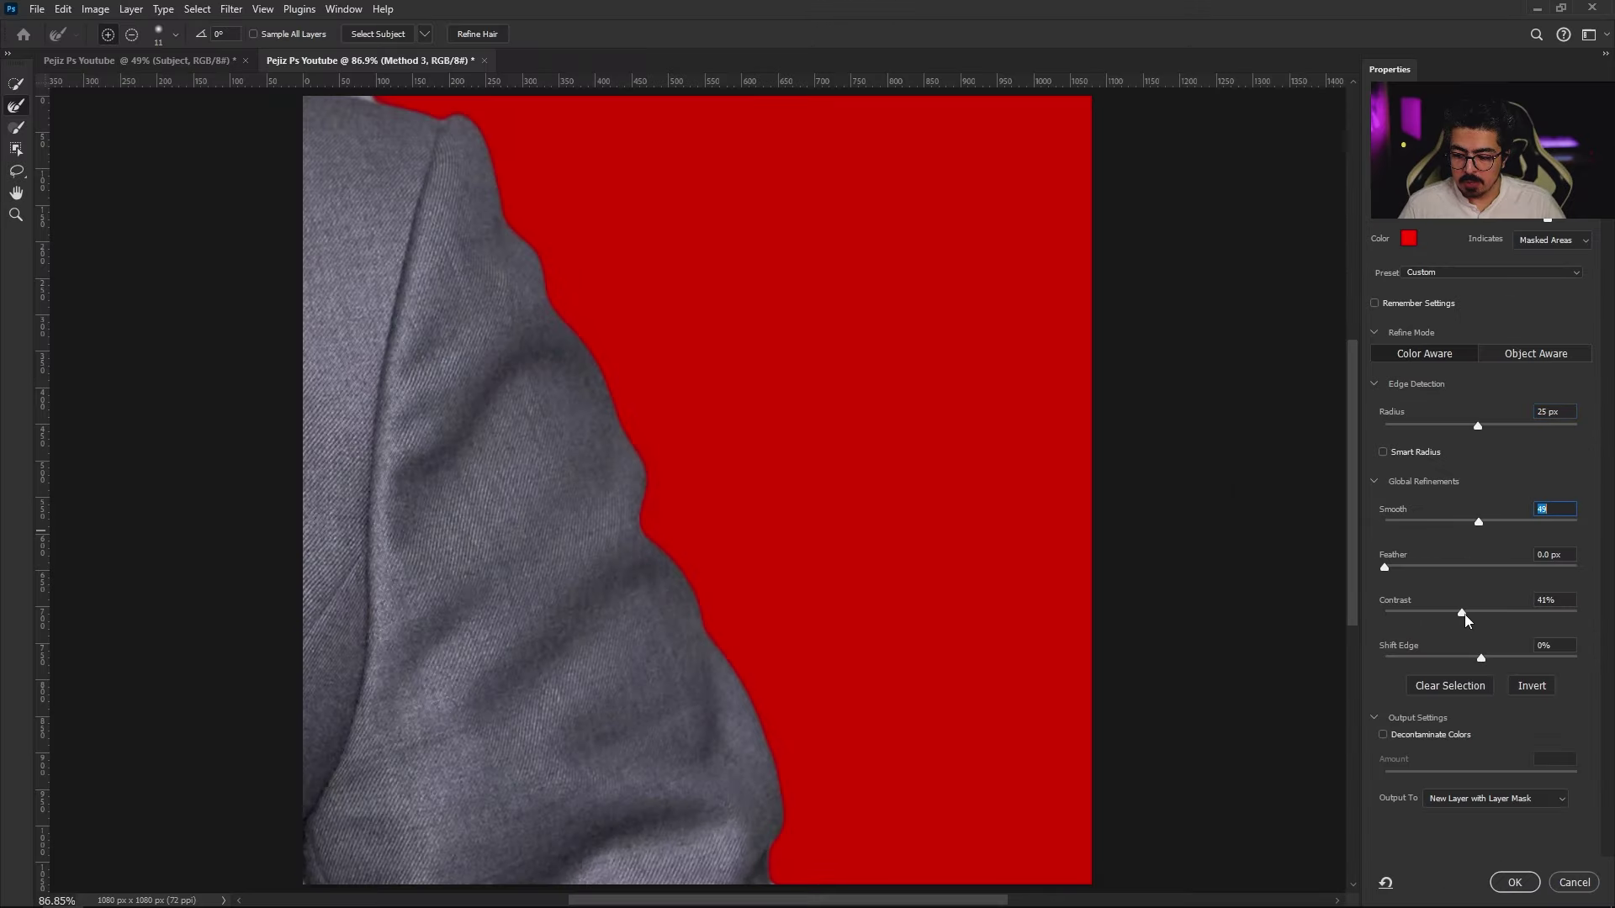
Set Contrast 51%, Shift Edge -4%, Decontaminate Colors, and output to a new layer with mask
left_click_drag(1465, 614, 1475, 614)
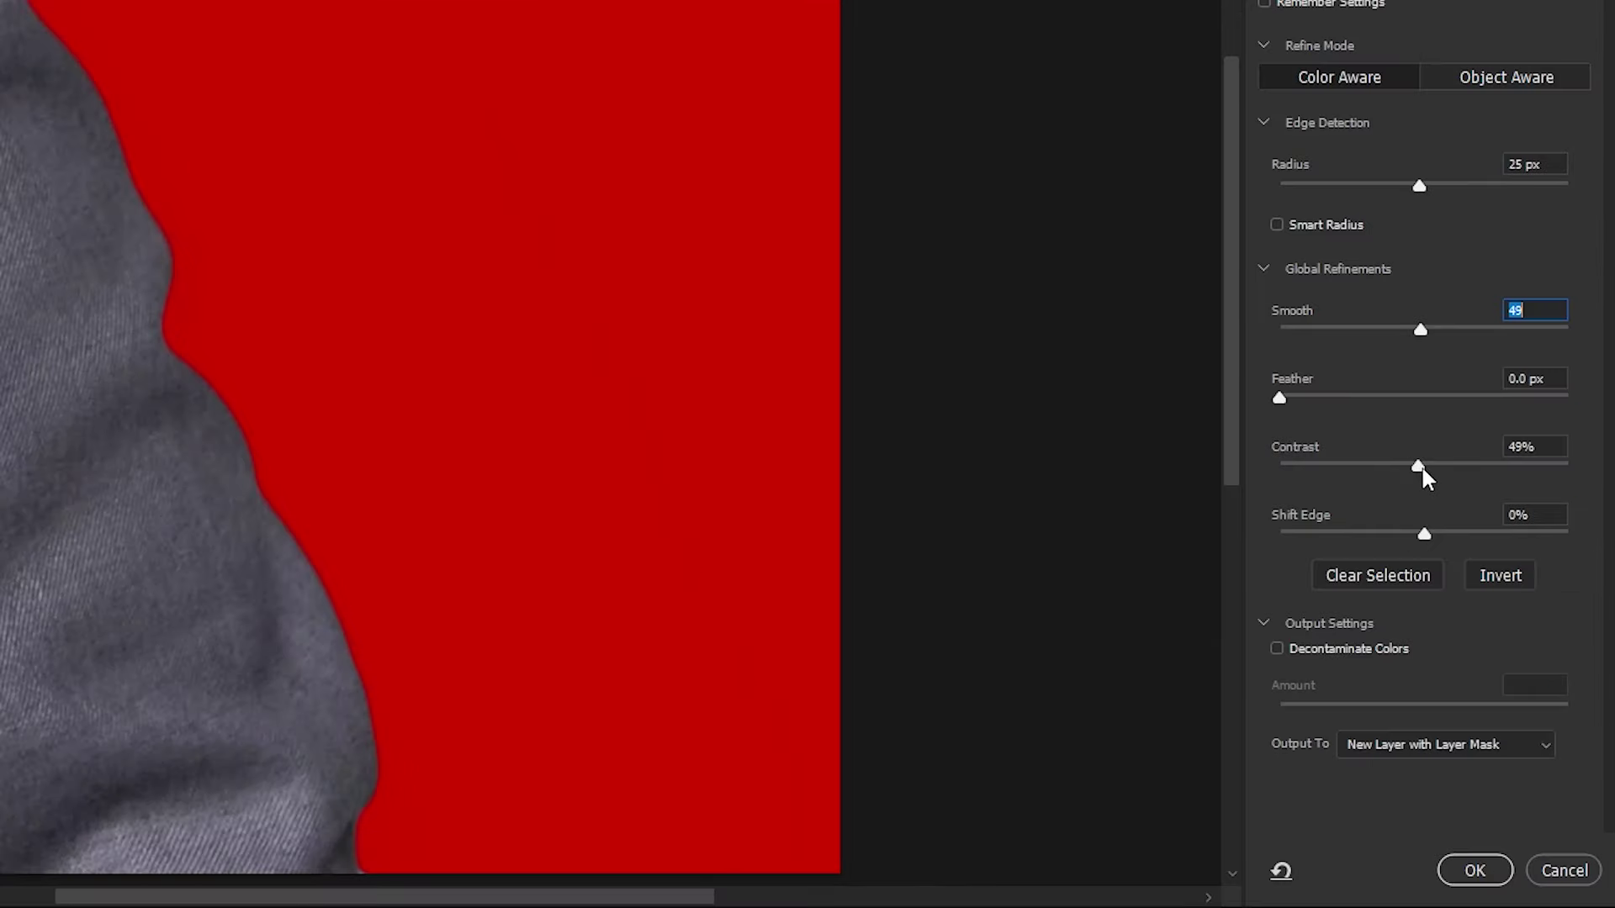
left_click_drag(1421, 466, 1424, 466)
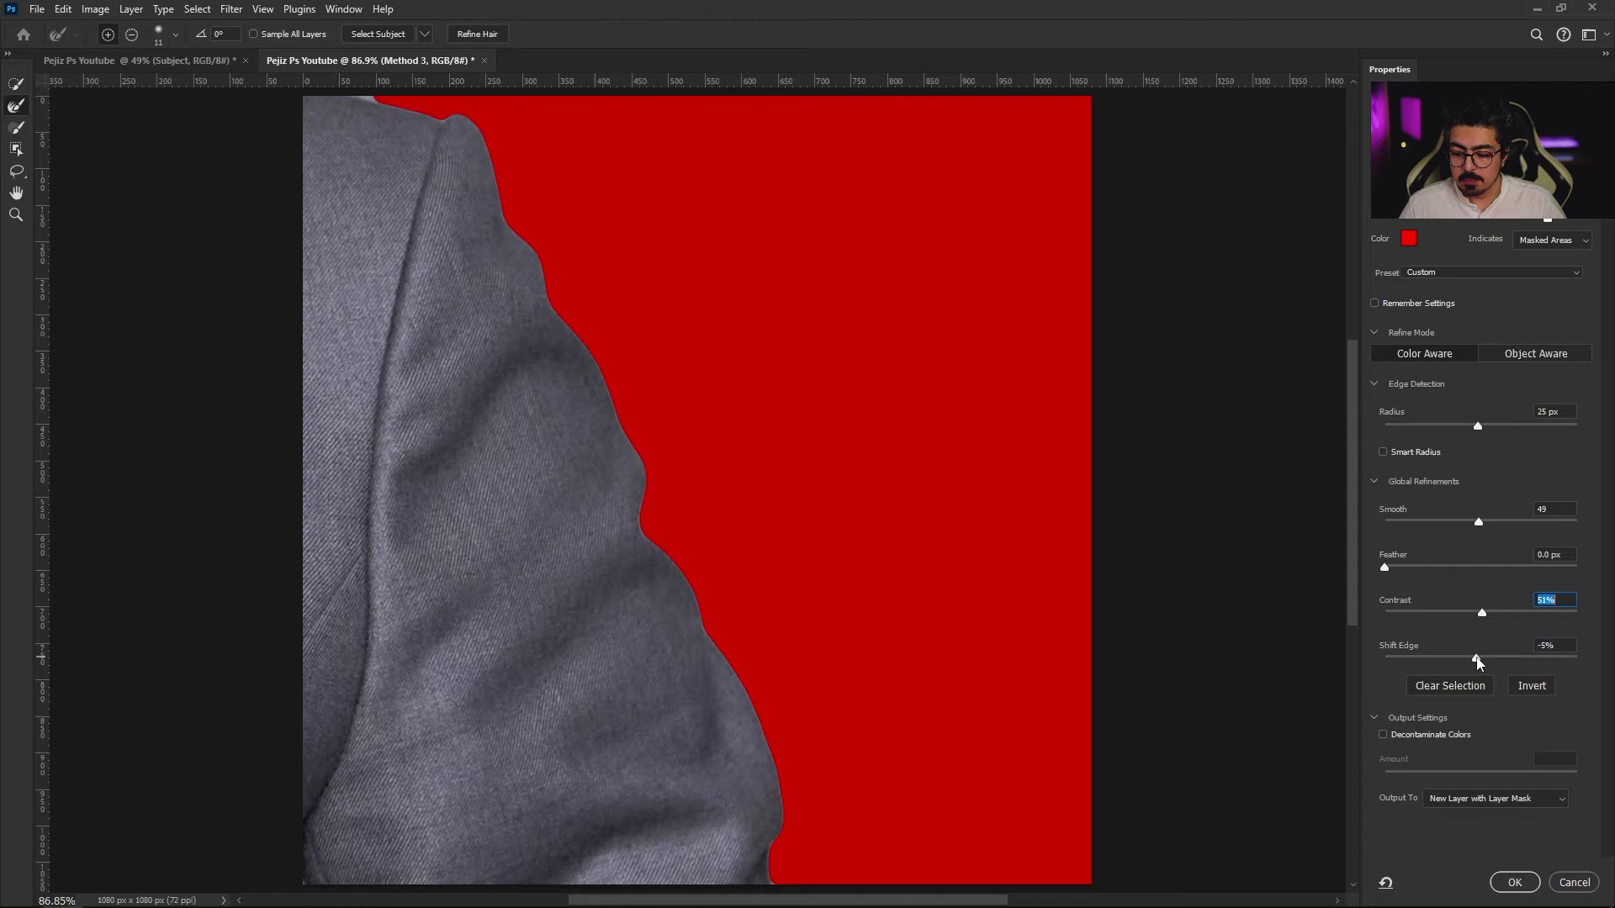
key("Tab")
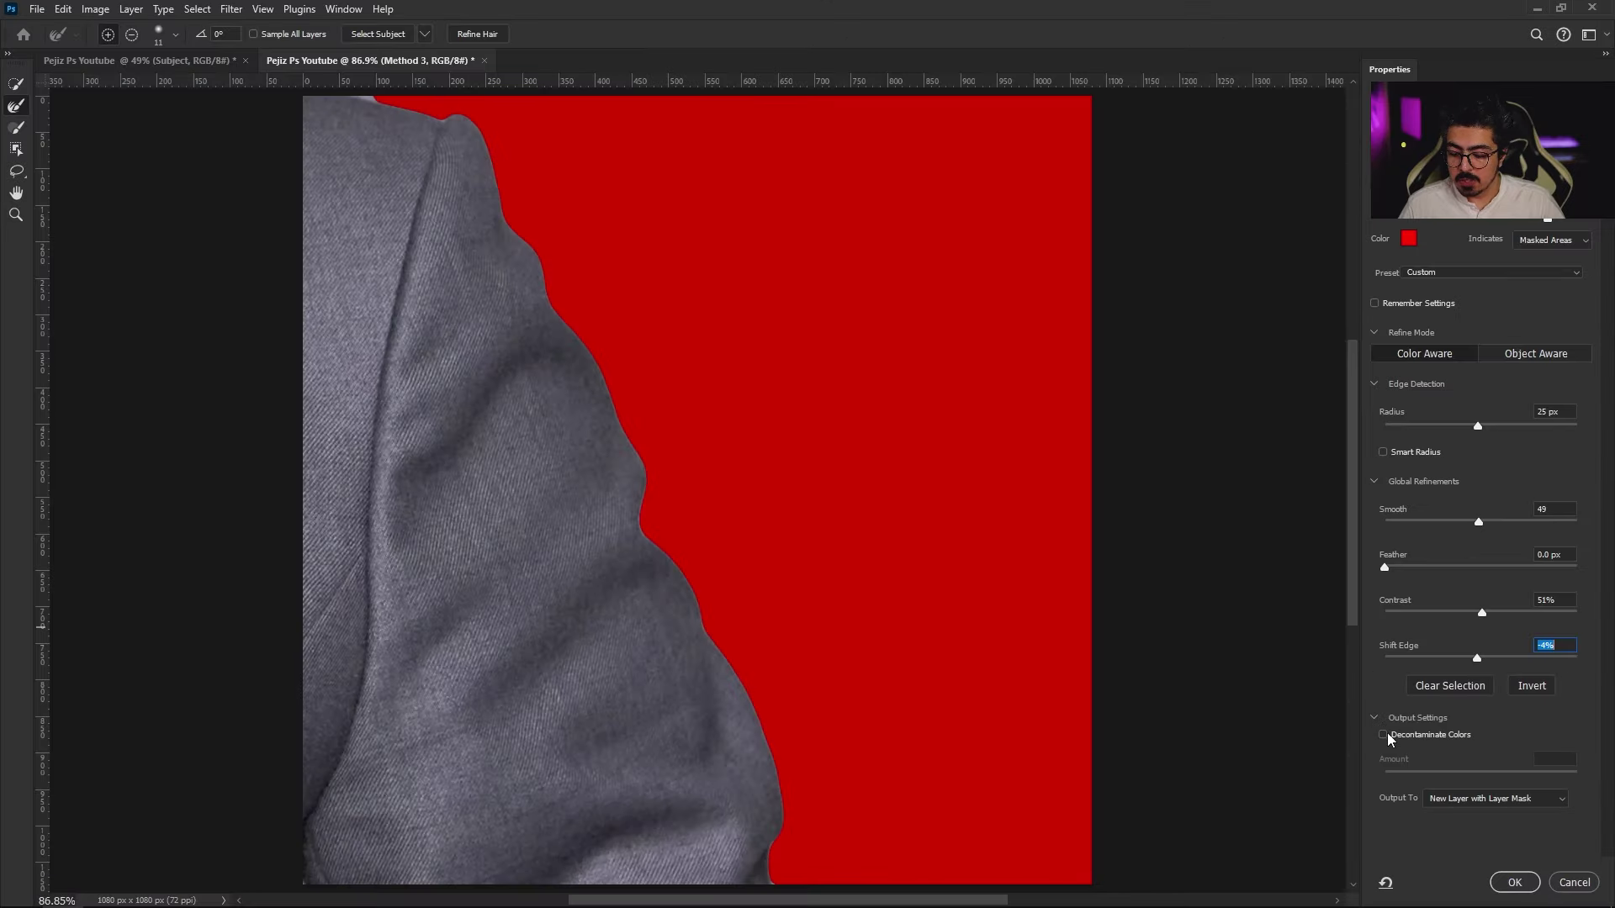
left_click(1382, 735)
left_click(1428, 800)
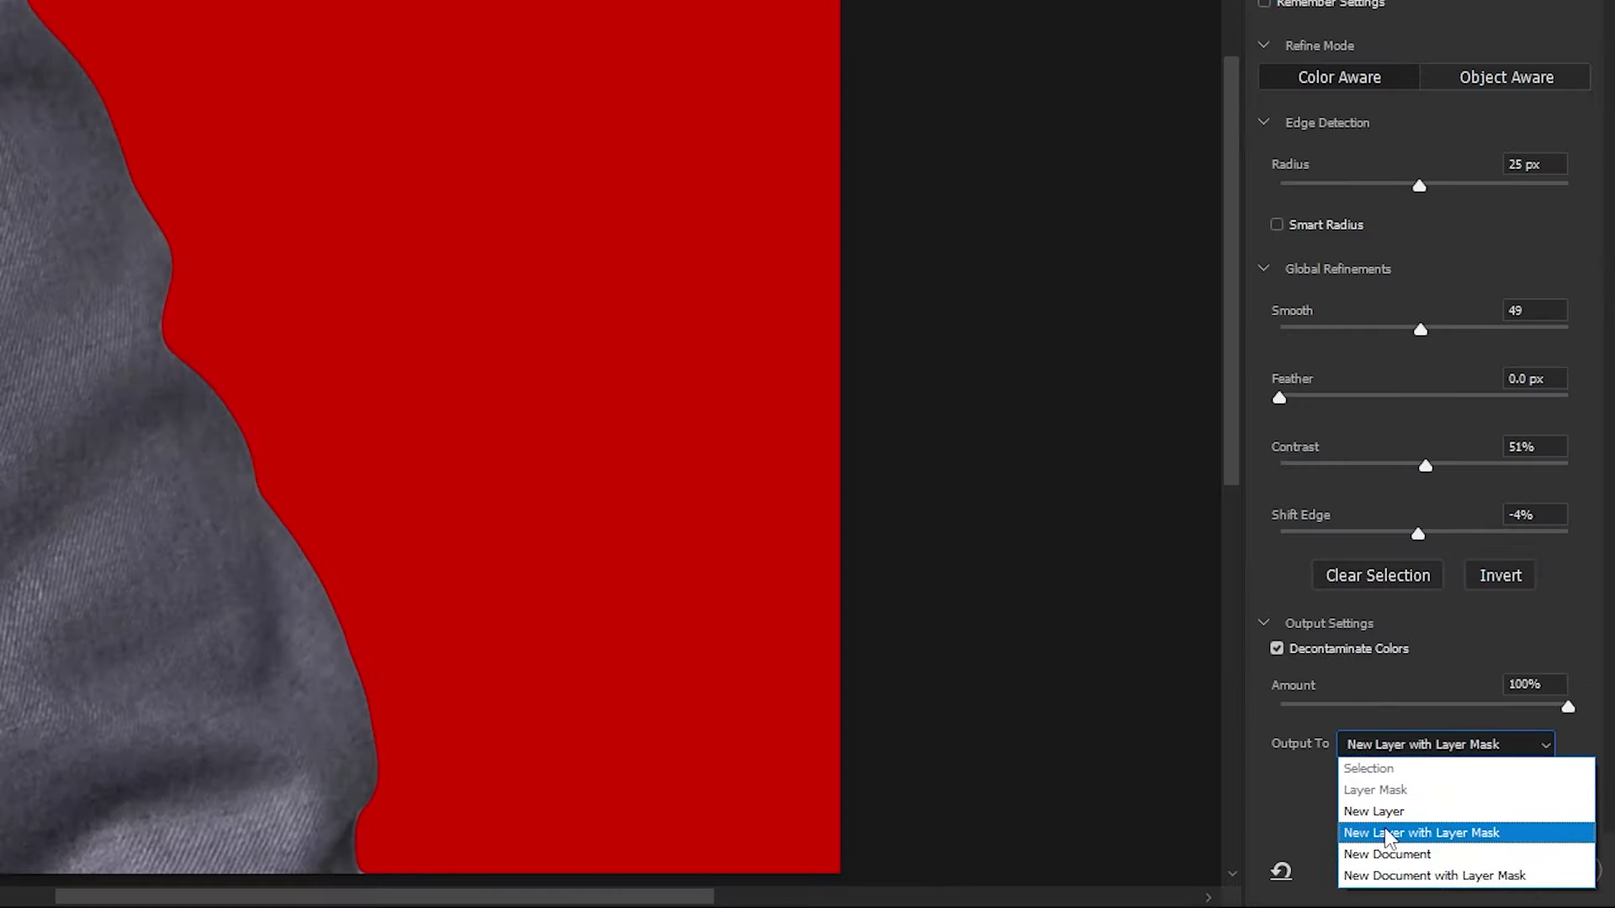
left_click(1388, 832)
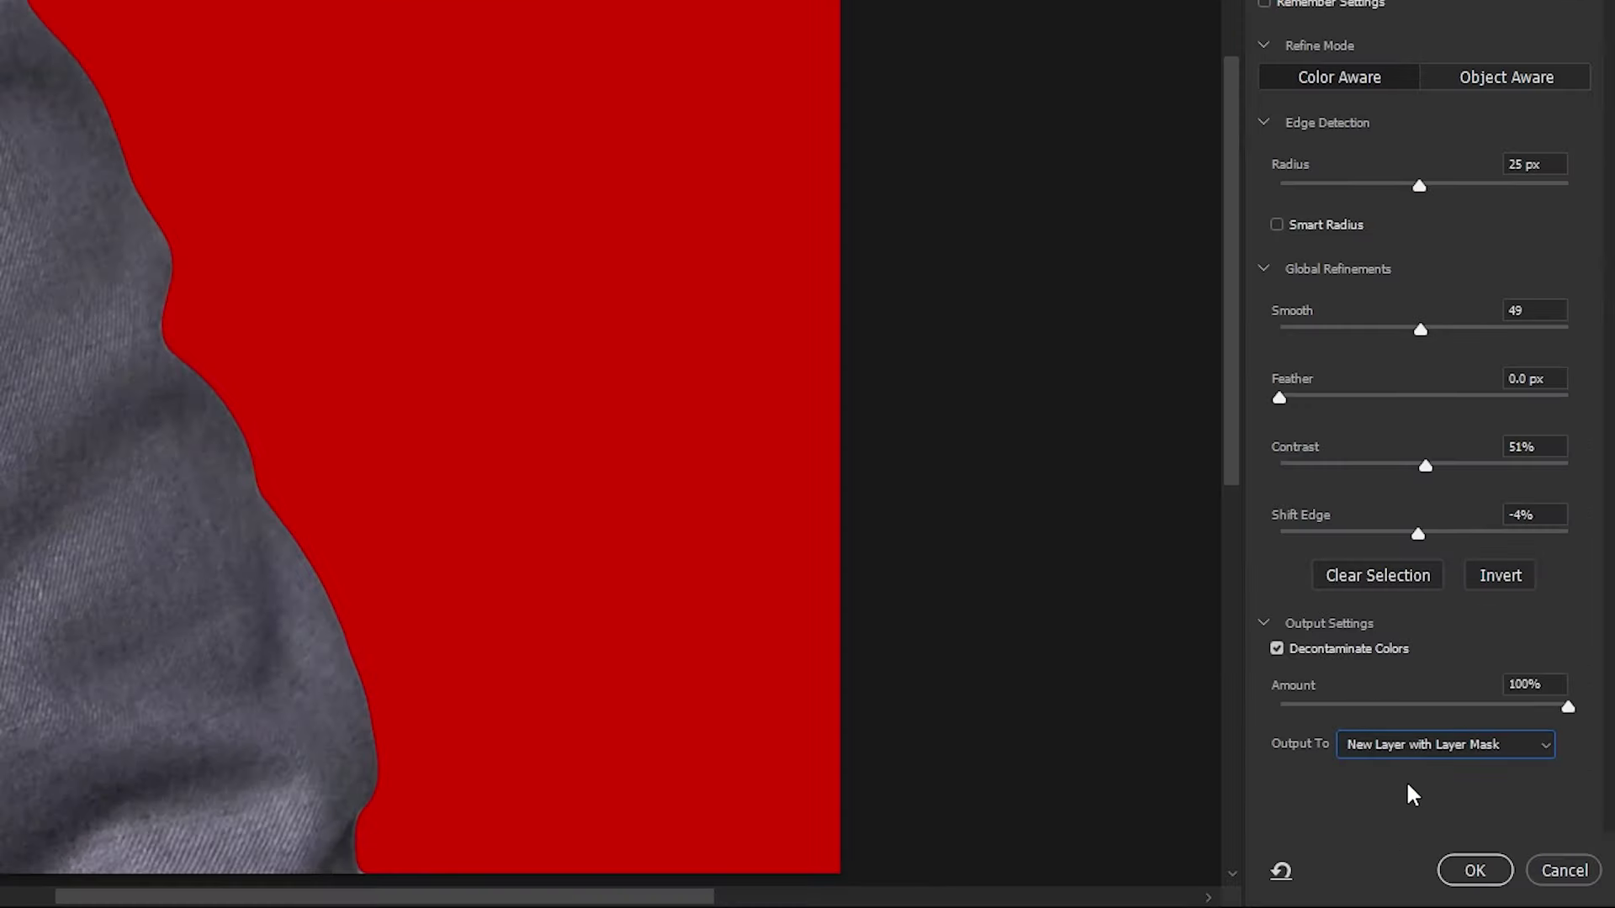
left_click(1476, 870)
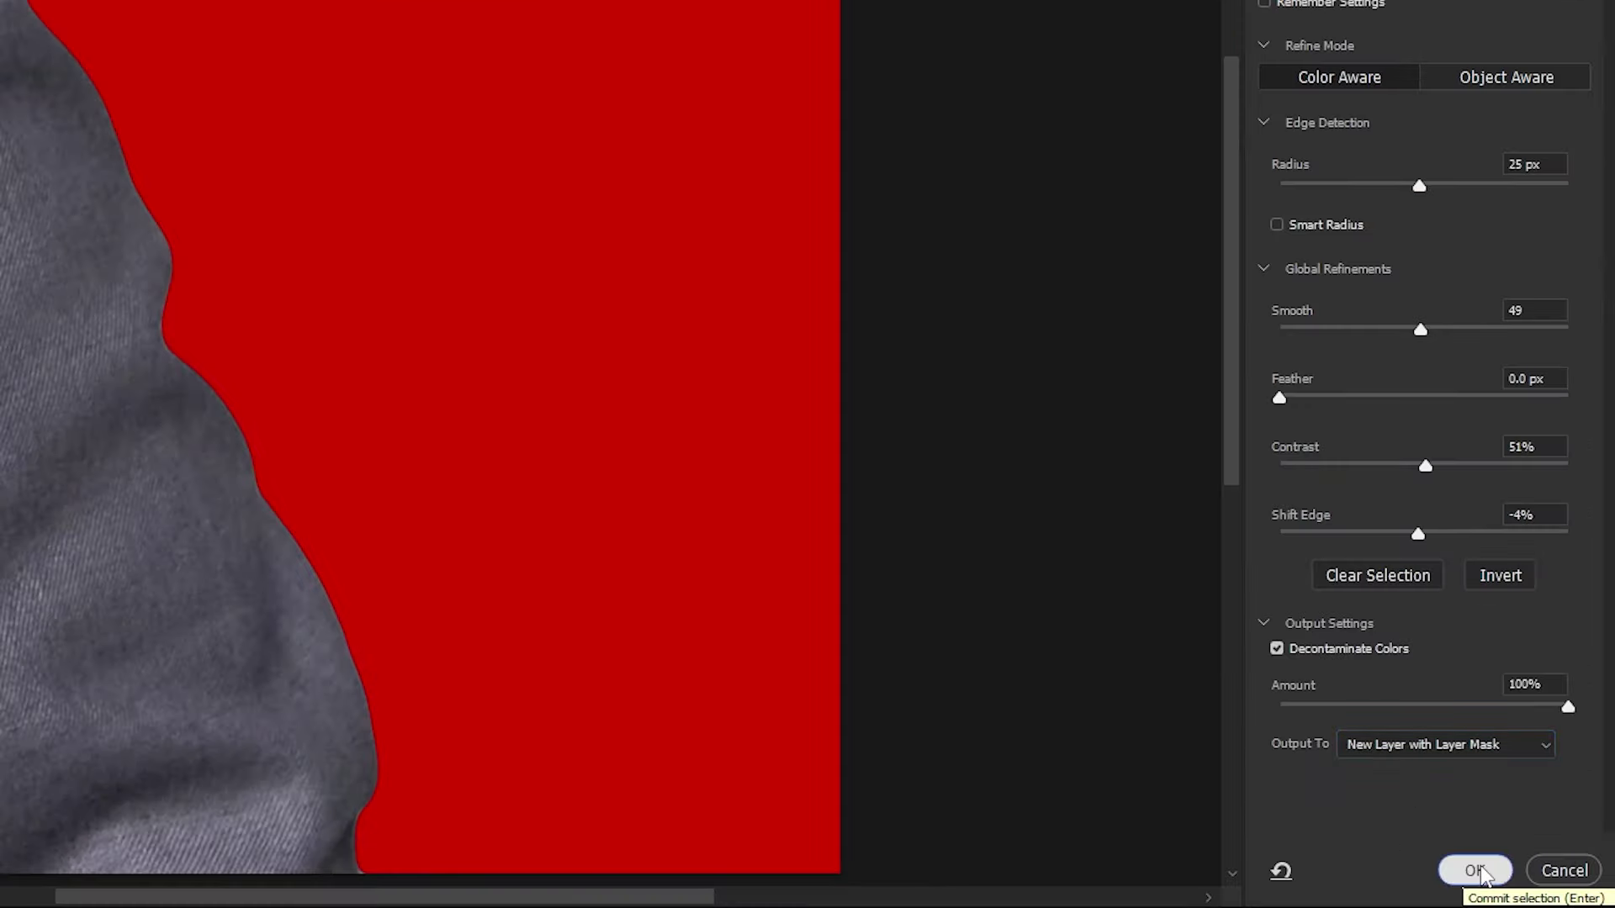